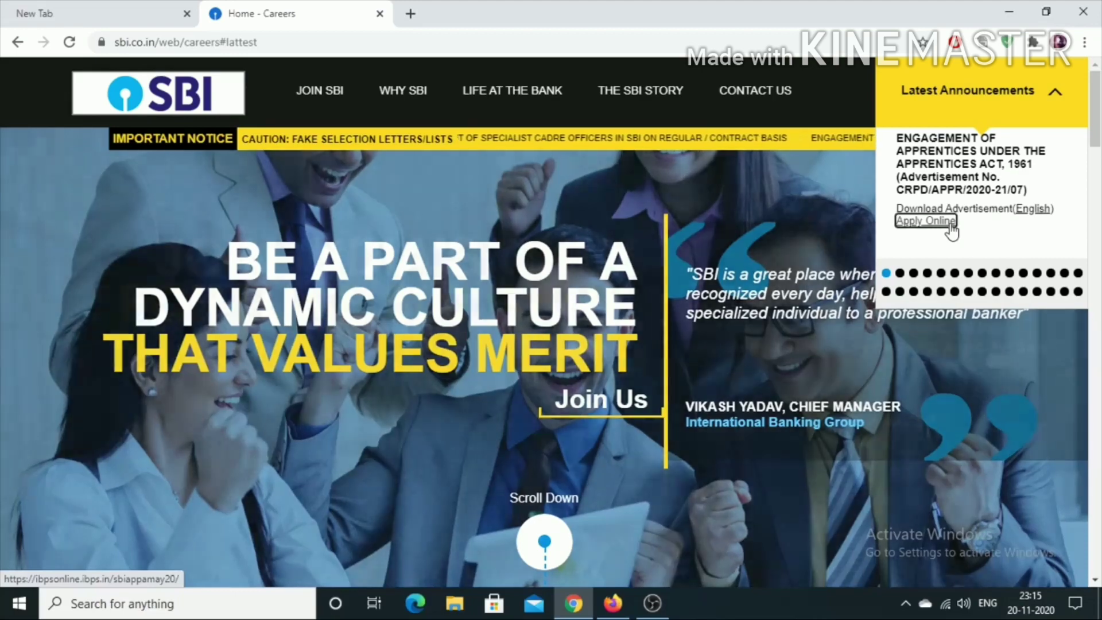
# Open the online application for the apprentices advertisement CRPD/APPR/2020-21/07 and start a new registration.
pyautogui.click(950, 224)
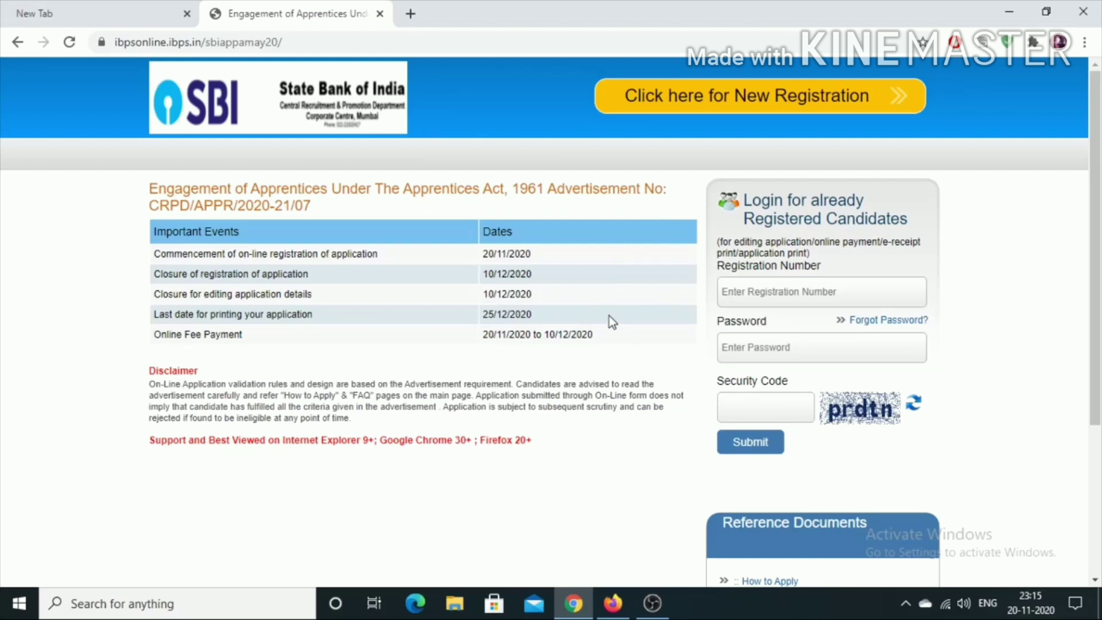
pyautogui.click(750, 107)
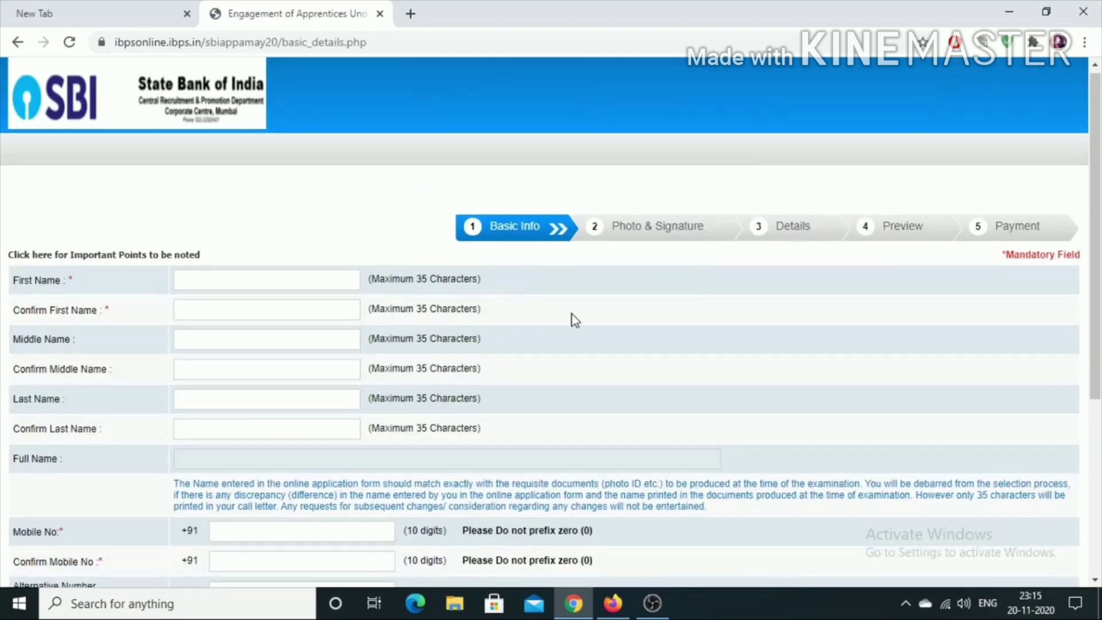
# Look through the Basic Info form's name, mobile number, email and security code fields without filling them in.
pyautogui.scroll(-3, 565, 320)
pyautogui.scroll(3, 290, 164)
pyautogui.scroll(-2, 266, 270)
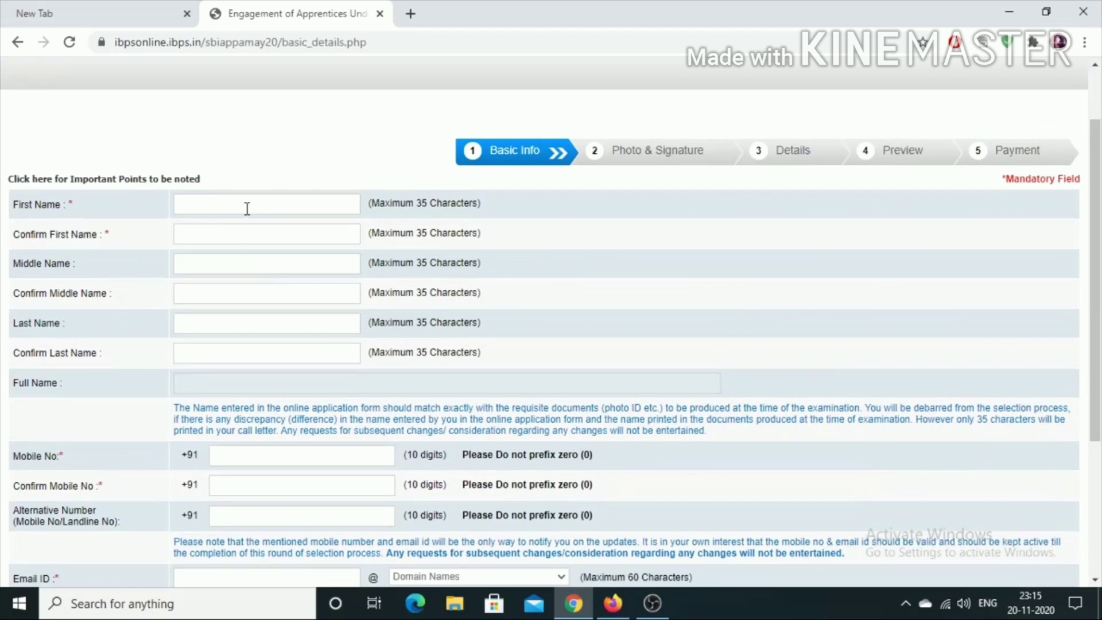
pyautogui.click(284, 241)
pyautogui.click(257, 264)
pyautogui.click(256, 296)
pyautogui.scroll(-2, 253, 298)
pyautogui.click(214, 243)
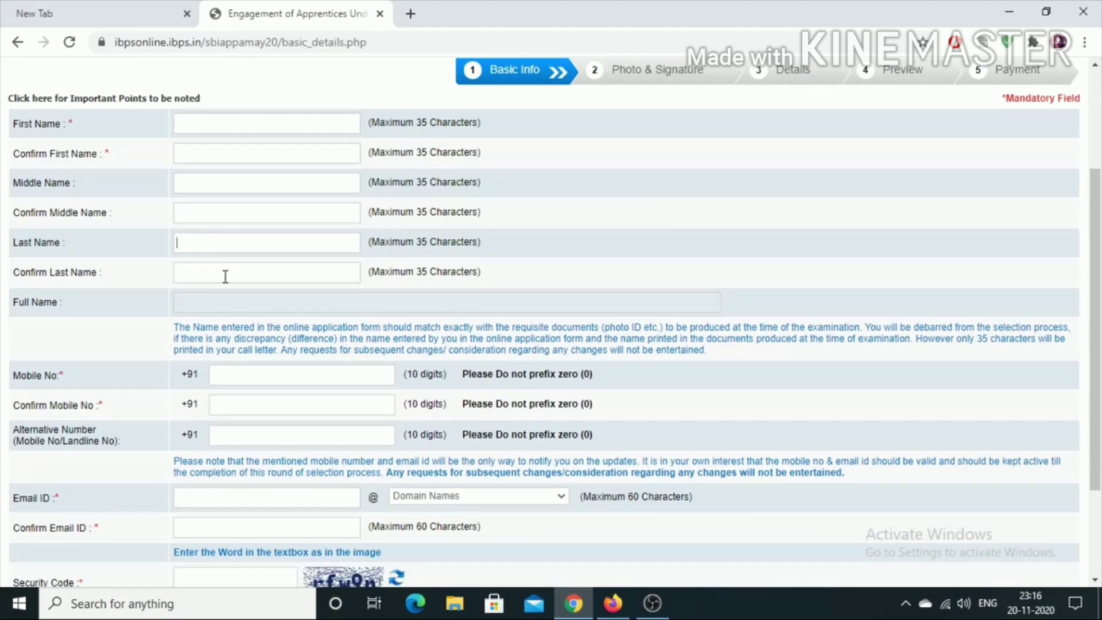
pyautogui.click(226, 279)
pyautogui.scroll(-2, 387, 302)
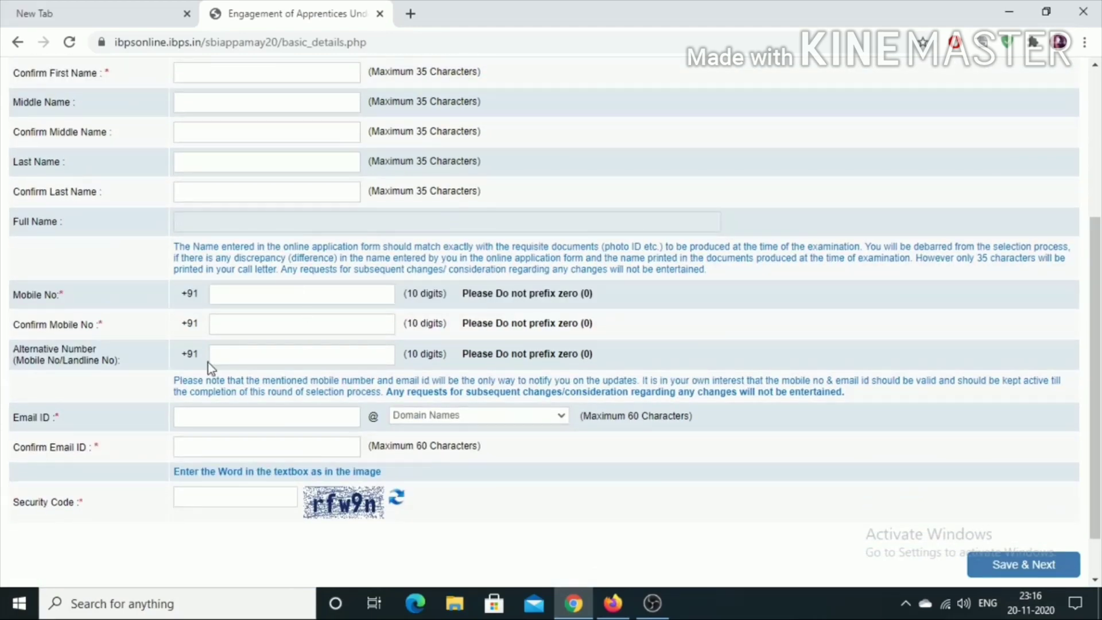
pyautogui.click(277, 329)
pyautogui.click(254, 358)
pyautogui.scroll(-1, 254, 358)
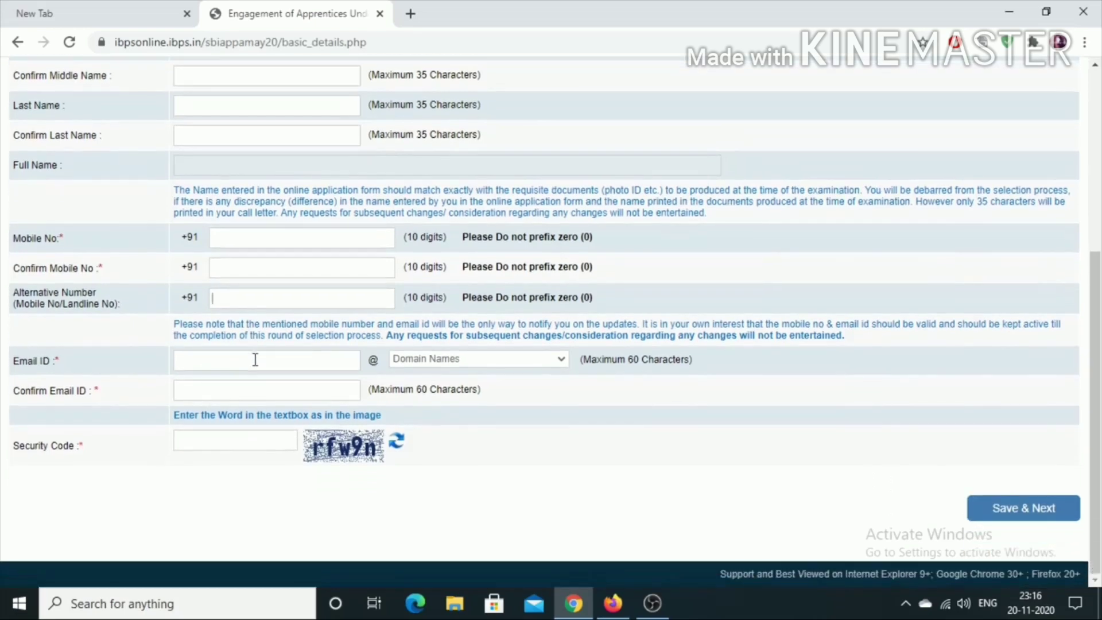
pyautogui.click(238, 363)
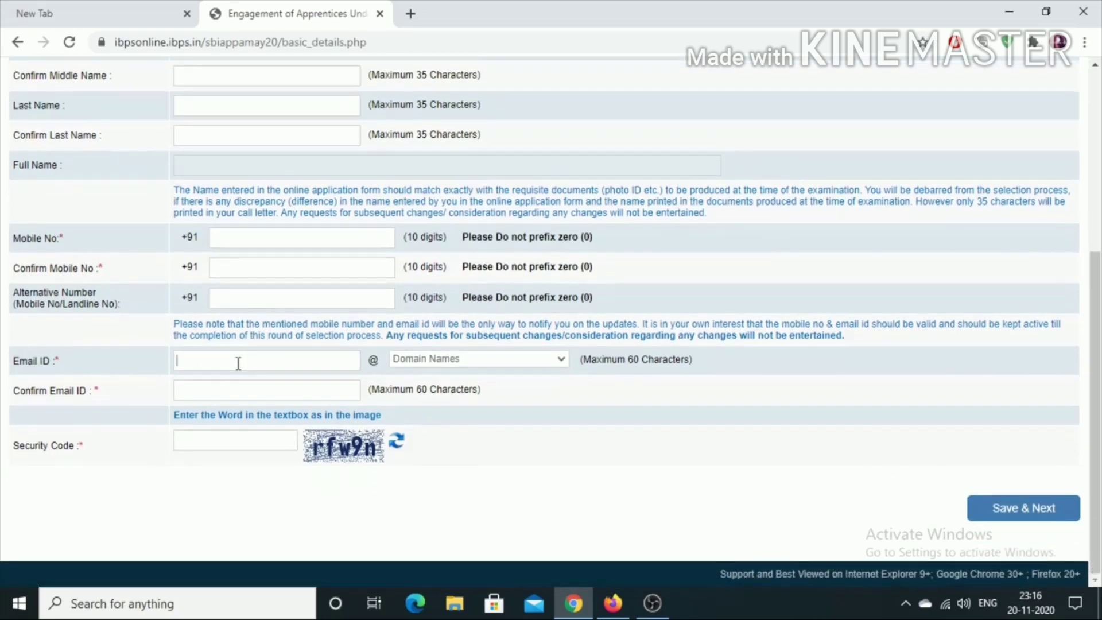
pyautogui.click(318, 396)
pyautogui.click(278, 439)
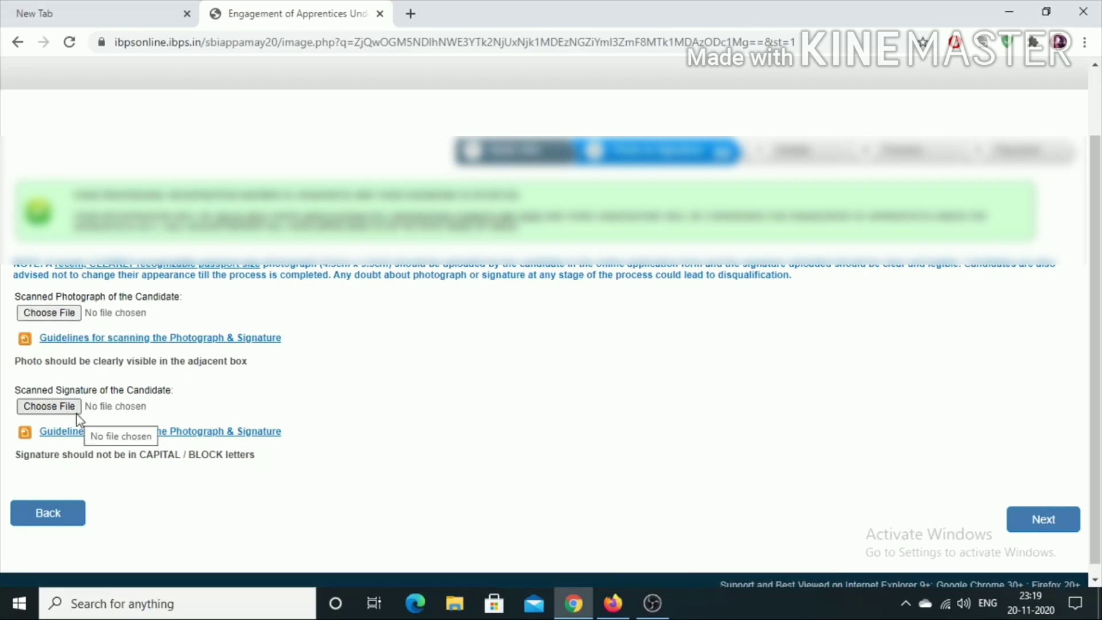
# Continue from Photo & Signature to the Details stage and set the State / UT to apply for to West Bengal.
pyautogui.click(1043, 519)
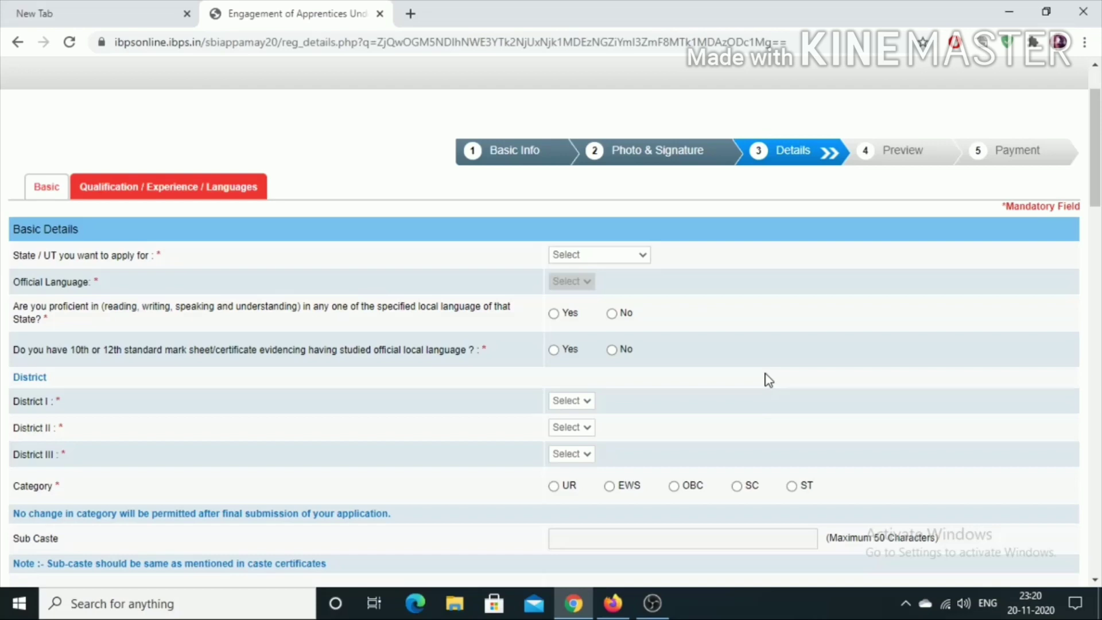
pyautogui.scroll(-1, 769, 380)
pyautogui.scroll(1, 769, 380)
pyautogui.click(628, 253)
pyautogui.scroll(-3, 632, 414)
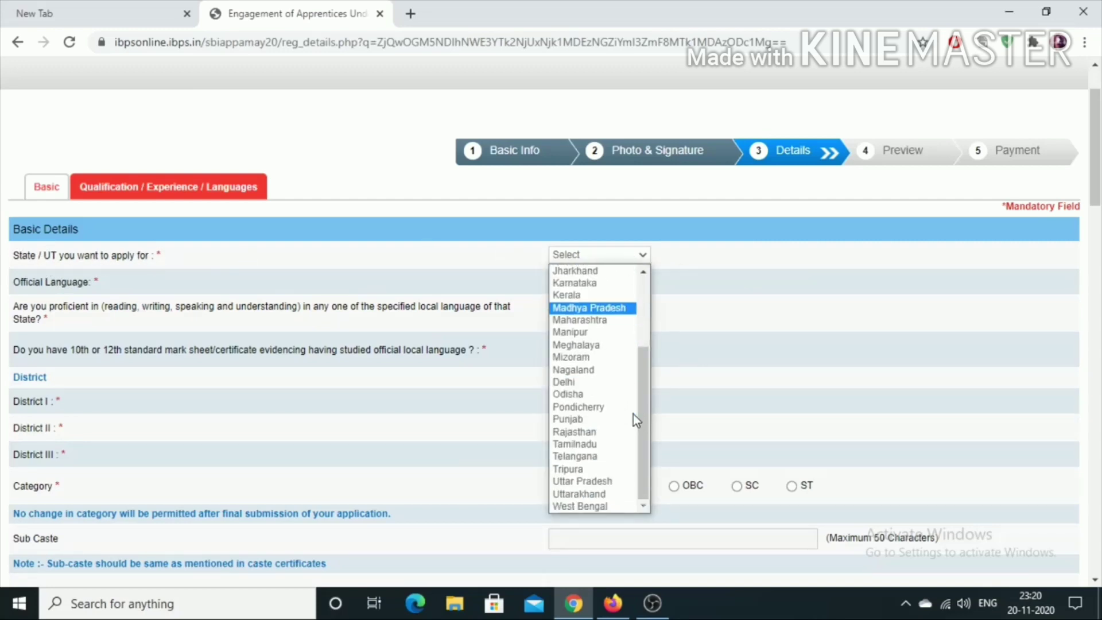
pyautogui.click(601, 506)
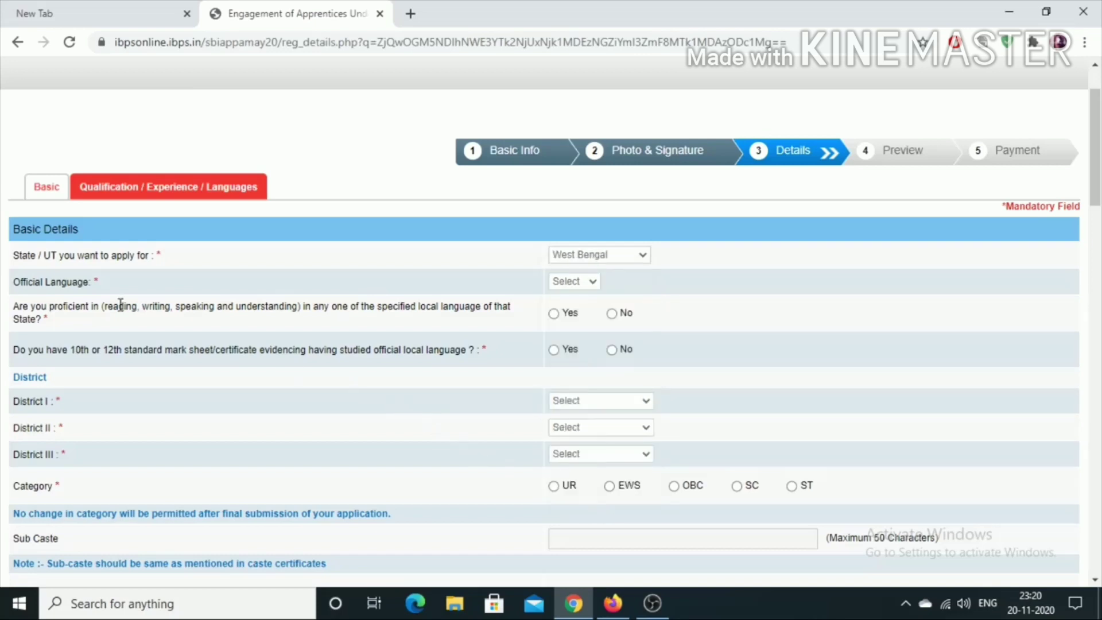
# Set the official language to Bengali and answer Yes to both the local language proficiency and the mark sheet/certificate questions.
pyautogui.scroll(-1, 137, 298)
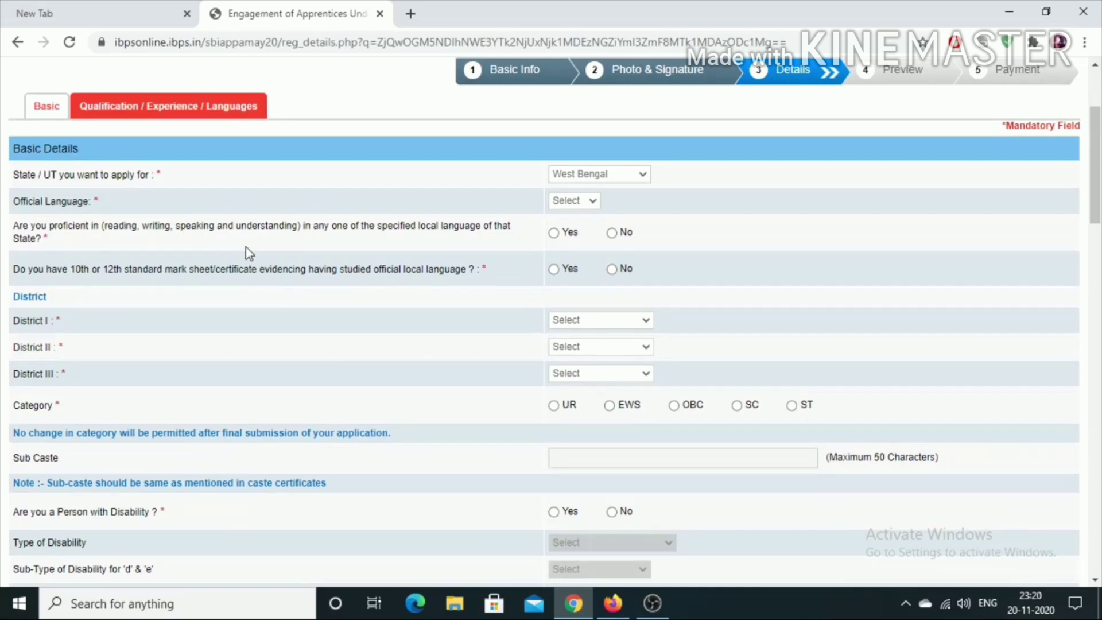
pyautogui.click(576, 207)
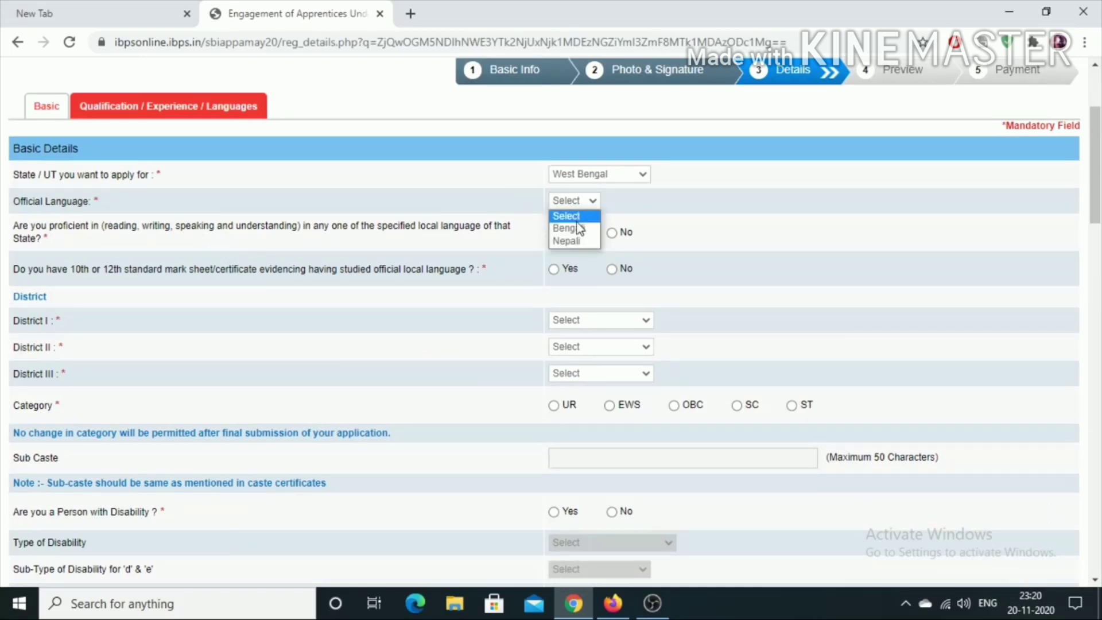
pyautogui.click(578, 229)
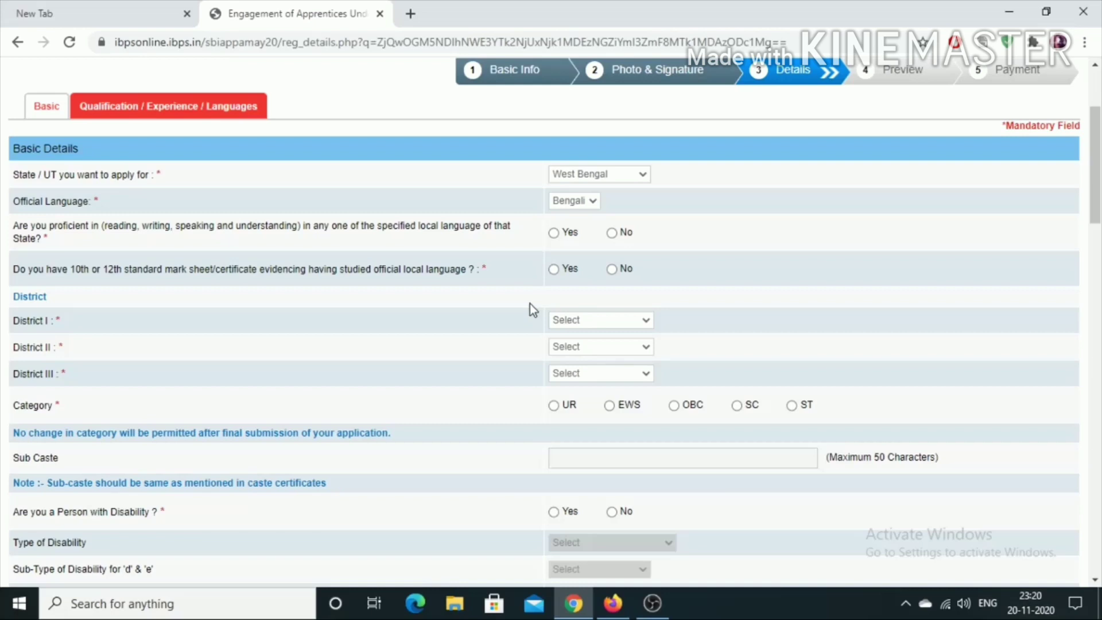
pyautogui.click(553, 235)
pyautogui.click(553, 268)
# Set District I to North 24 Parganas.
pyautogui.click(559, 321)
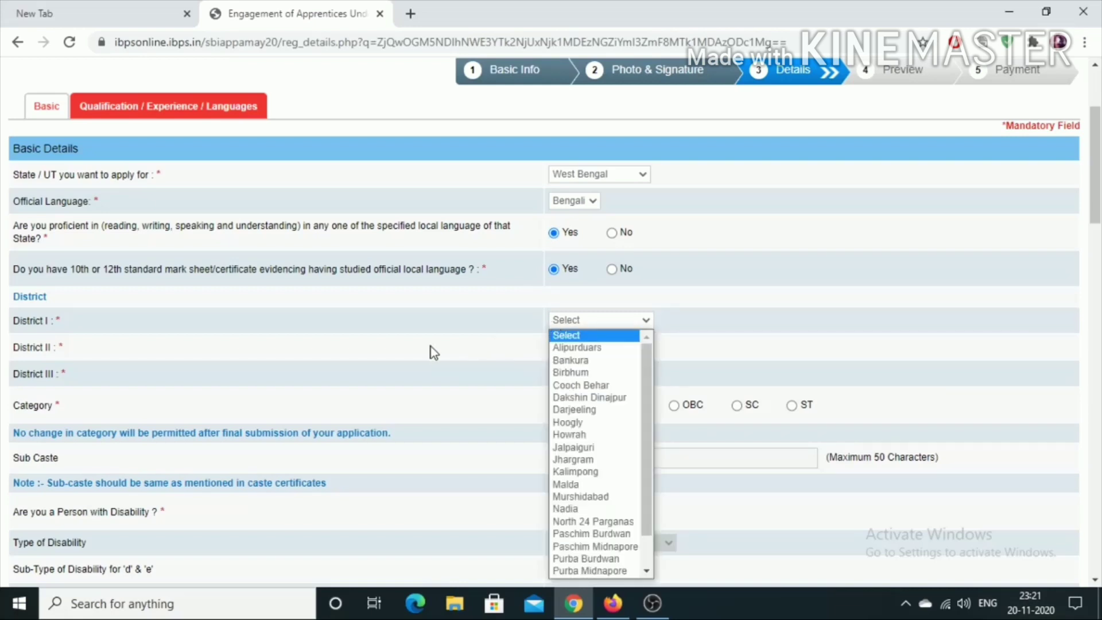
pyautogui.scroll(-1, 431, 347)
pyautogui.write('north')
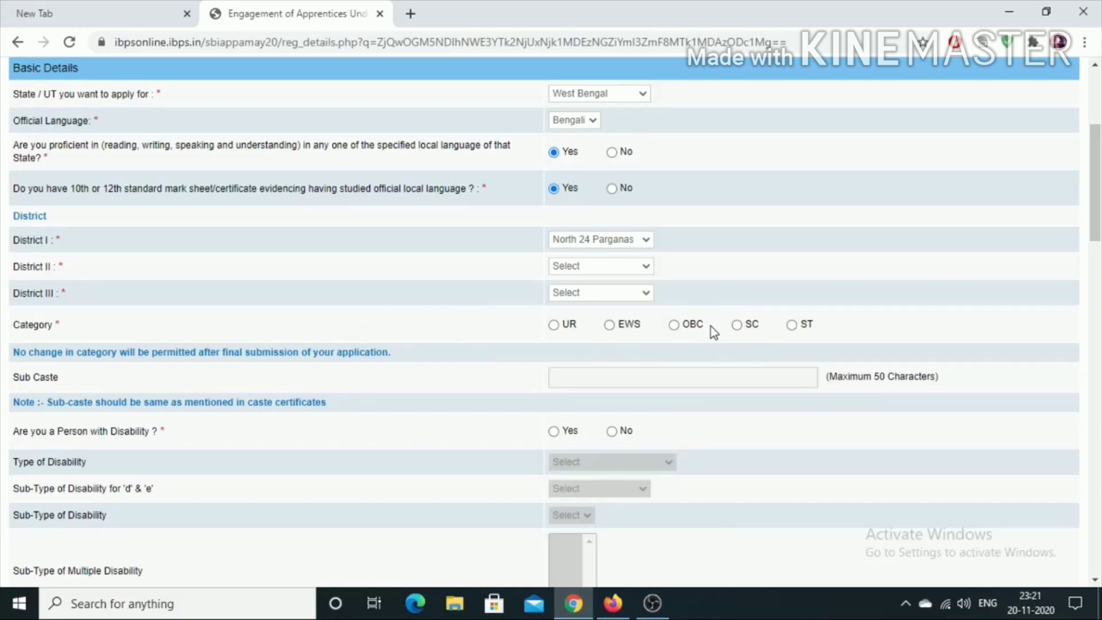
# Review the category, disability, scribe and religion fields in Basic Details, including the available religion options.
pyautogui.scroll(-1, 746, 344)
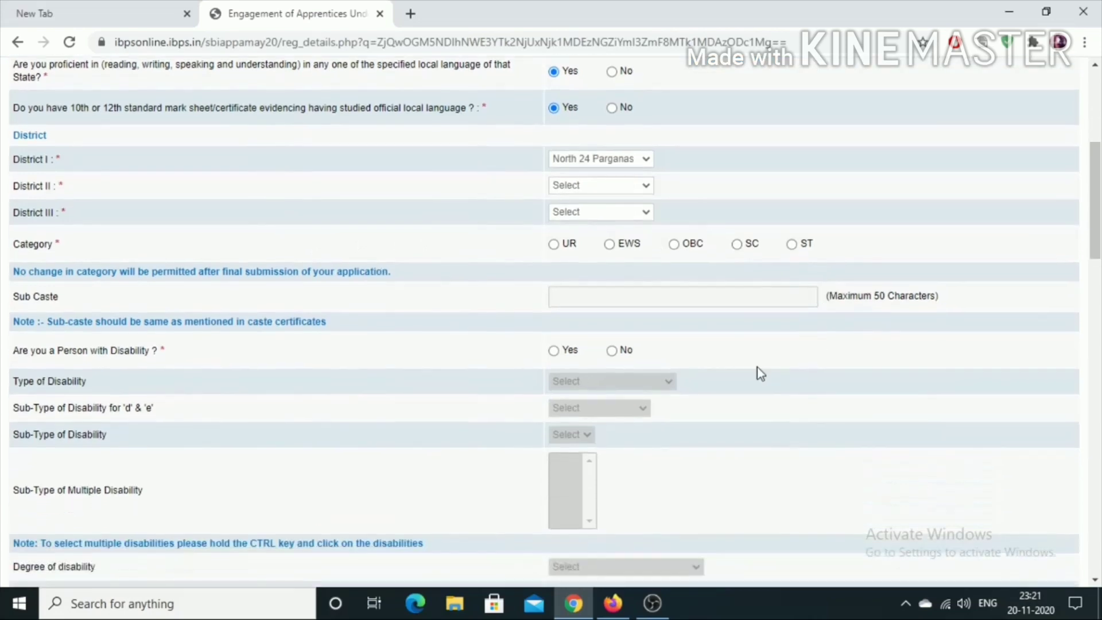
pyautogui.scroll(-1, 648, 304)
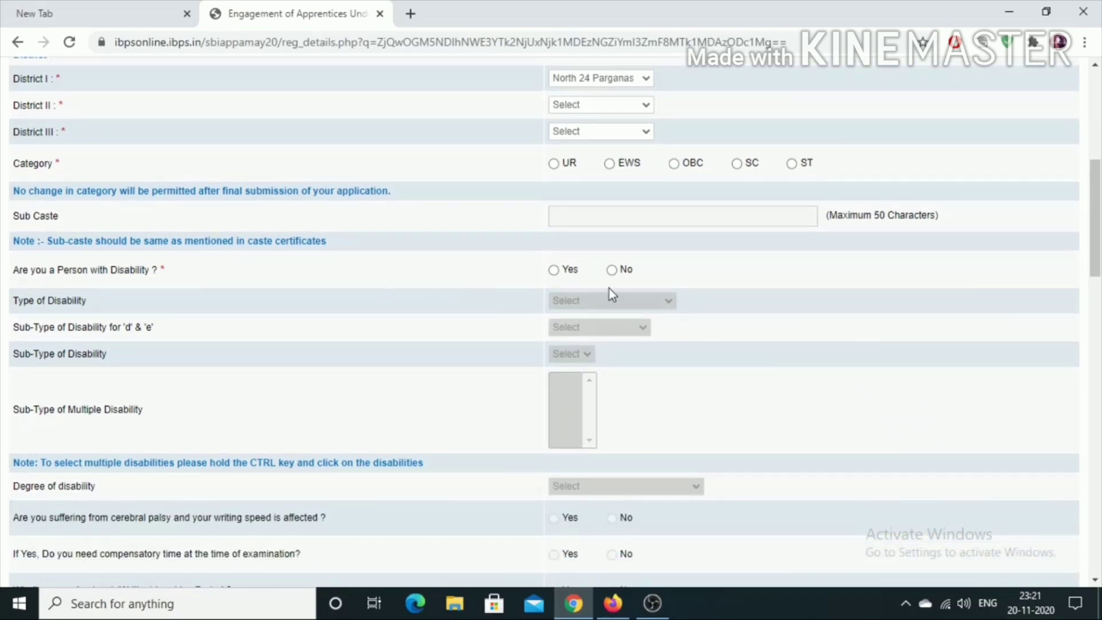
pyautogui.scroll(-1, 612, 307)
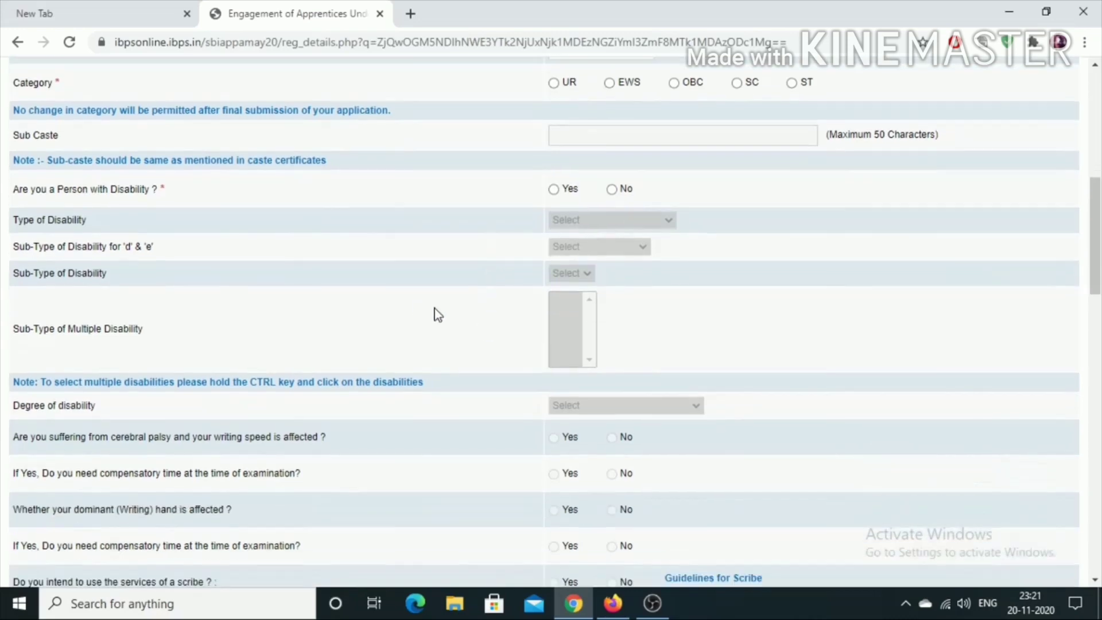
pyautogui.scroll(-1, 366, 321)
pyautogui.scroll(-1, 178, 322)
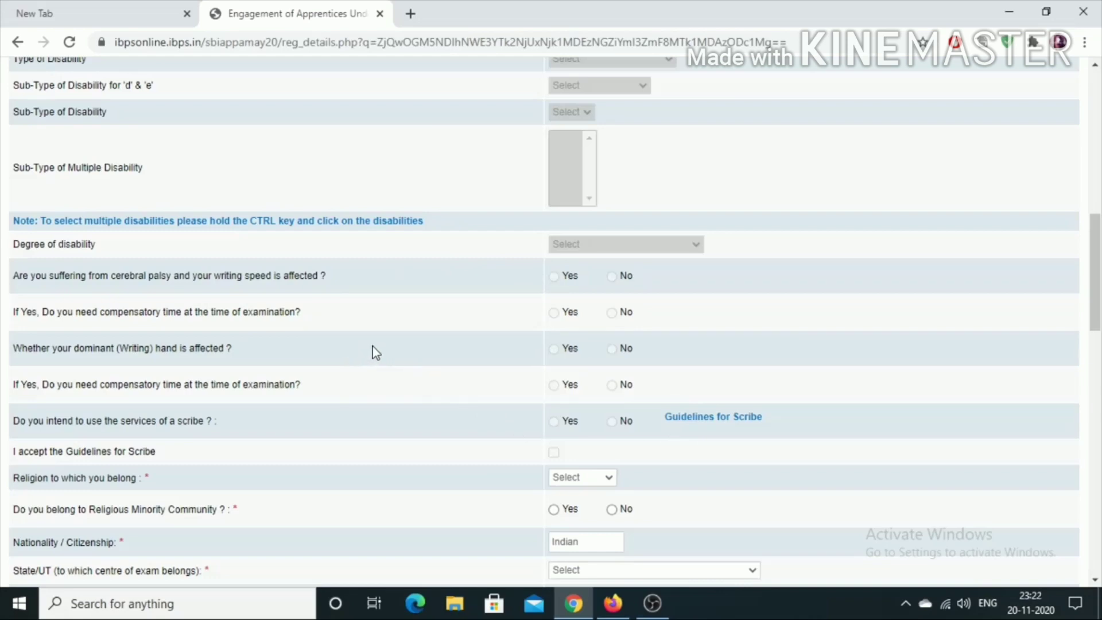
pyautogui.scroll(-1, 443, 374)
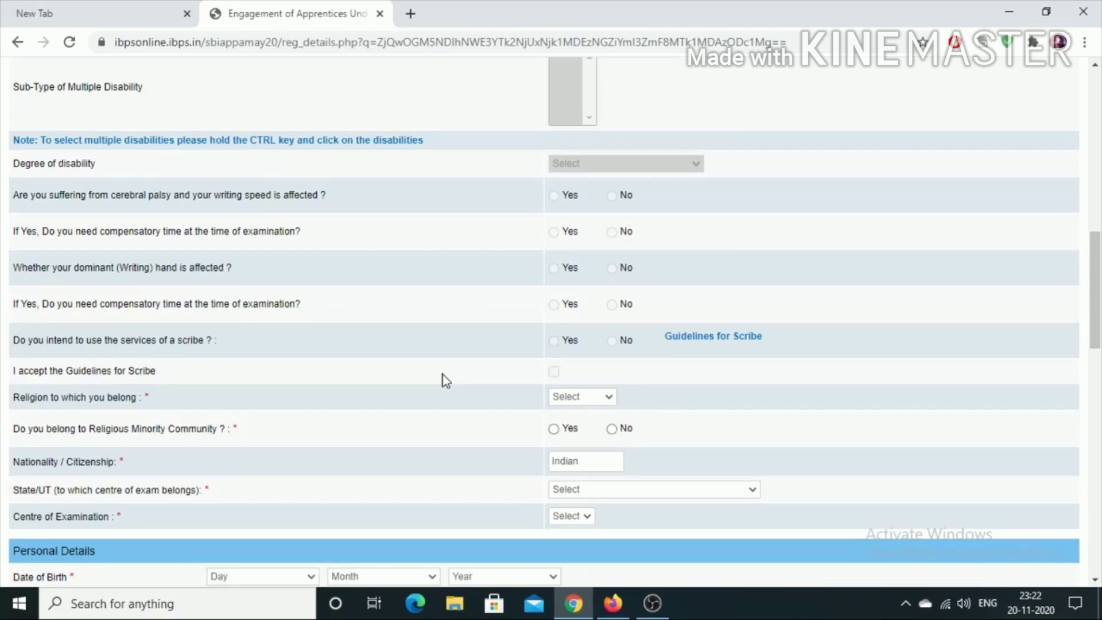
pyautogui.scroll(-1, 446, 380)
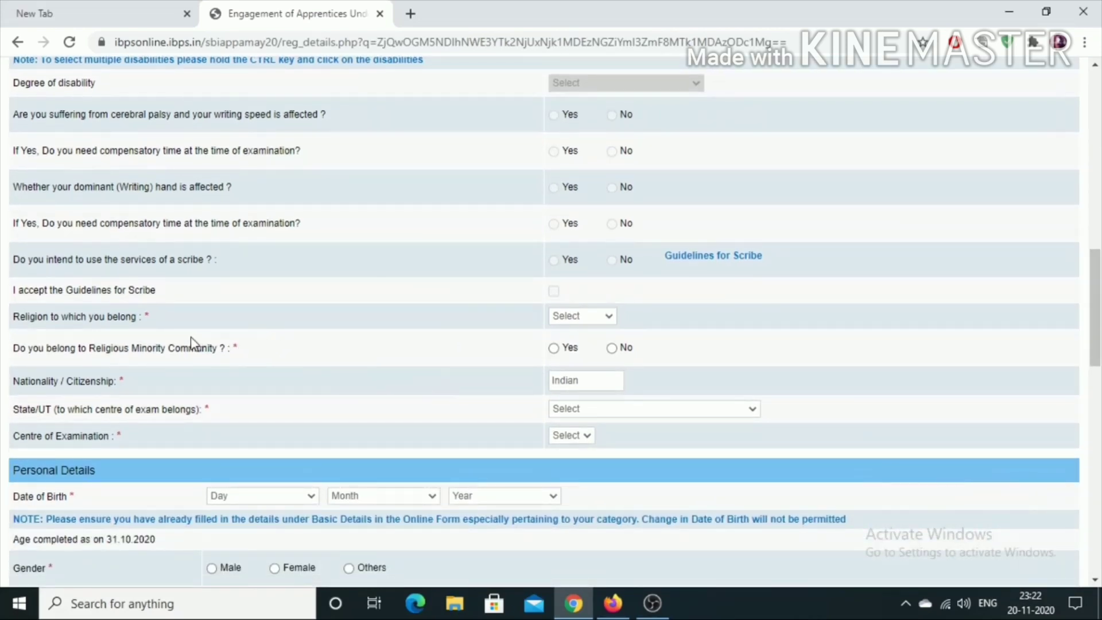
pyautogui.click(569, 320)
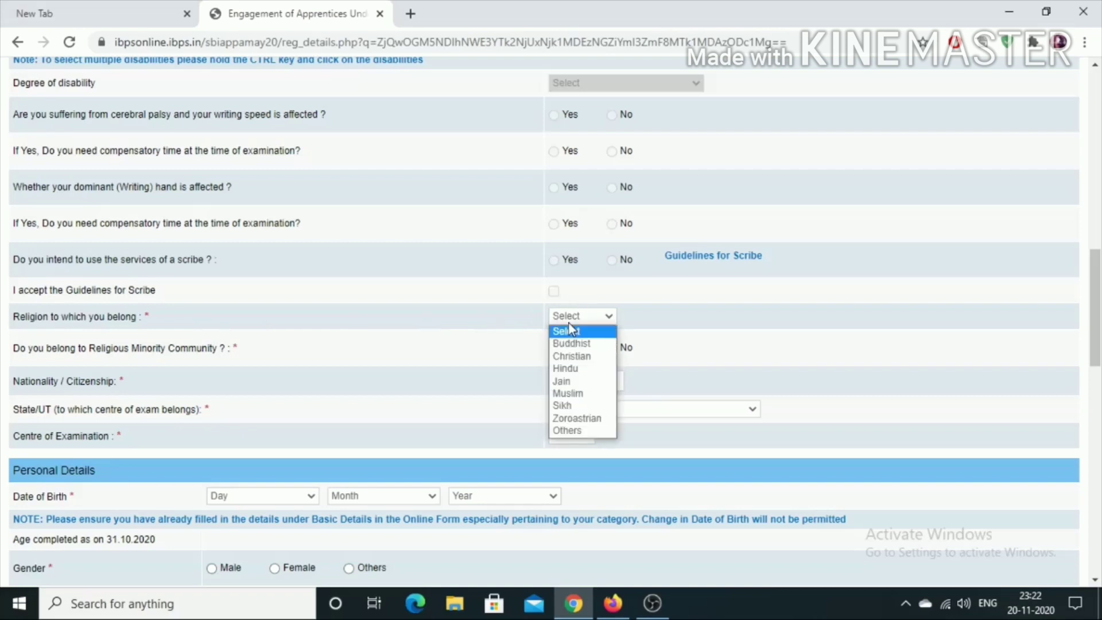
pyautogui.click(372, 317)
pyautogui.scroll(-1, 300, 312)
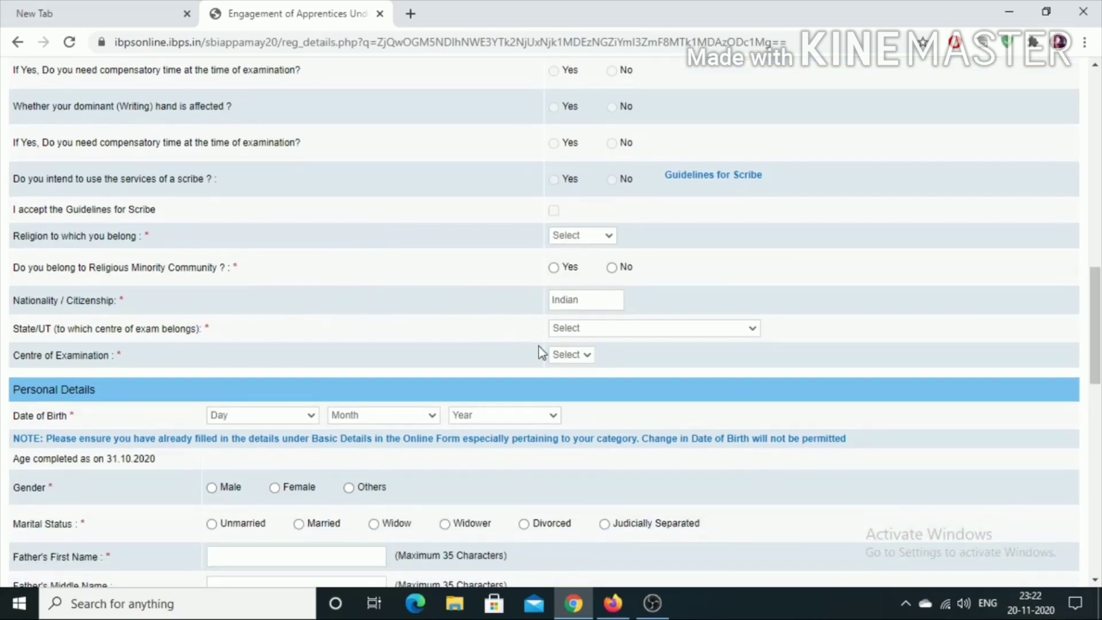
# Set the exam centre's State/UT to West Bengal and the Centre of Examination to Greater Kolkata.
pyautogui.scroll(-1, 539, 351)
pyautogui.click(631, 253)
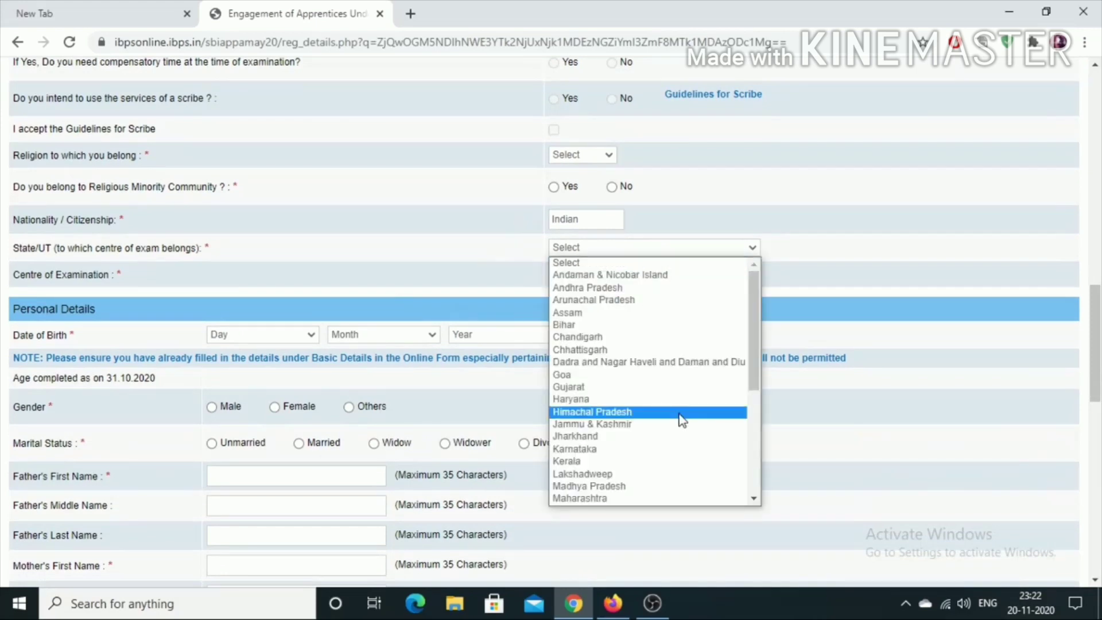
pyautogui.click(425, 256)
pyautogui.click(584, 279)
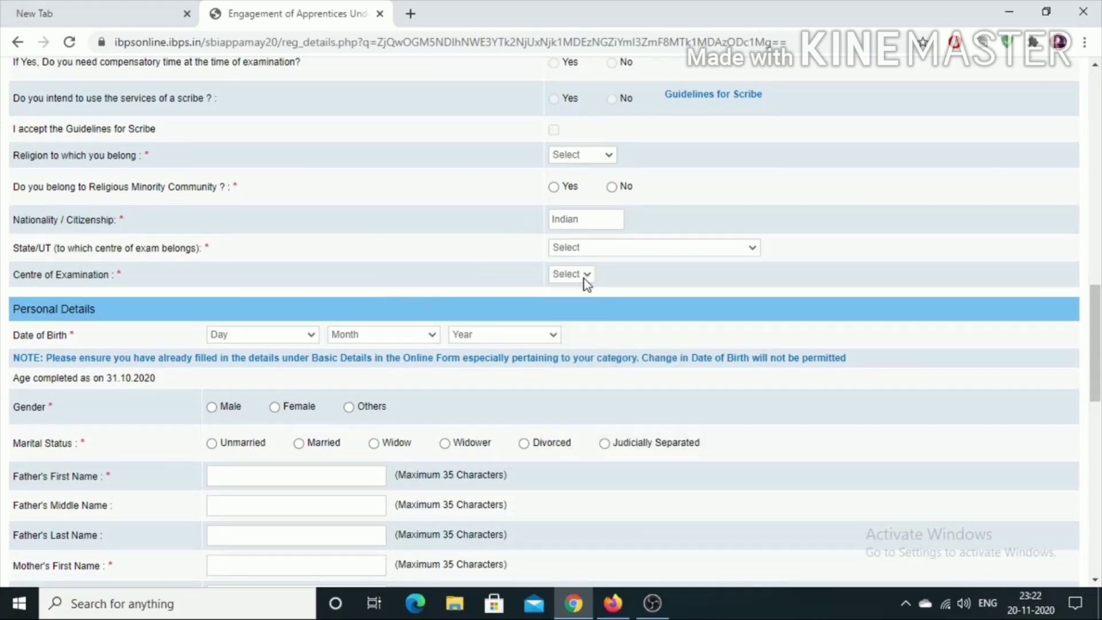
pyautogui.click(584, 252)
pyautogui.scroll(-5, 631, 476)
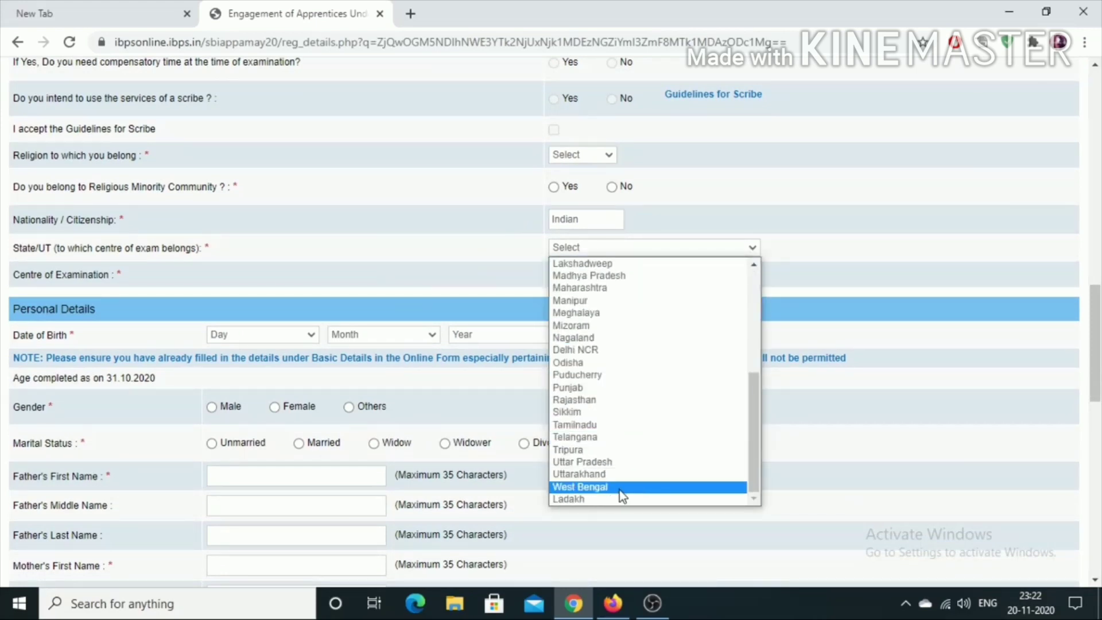
pyautogui.click(619, 488)
pyautogui.click(608, 275)
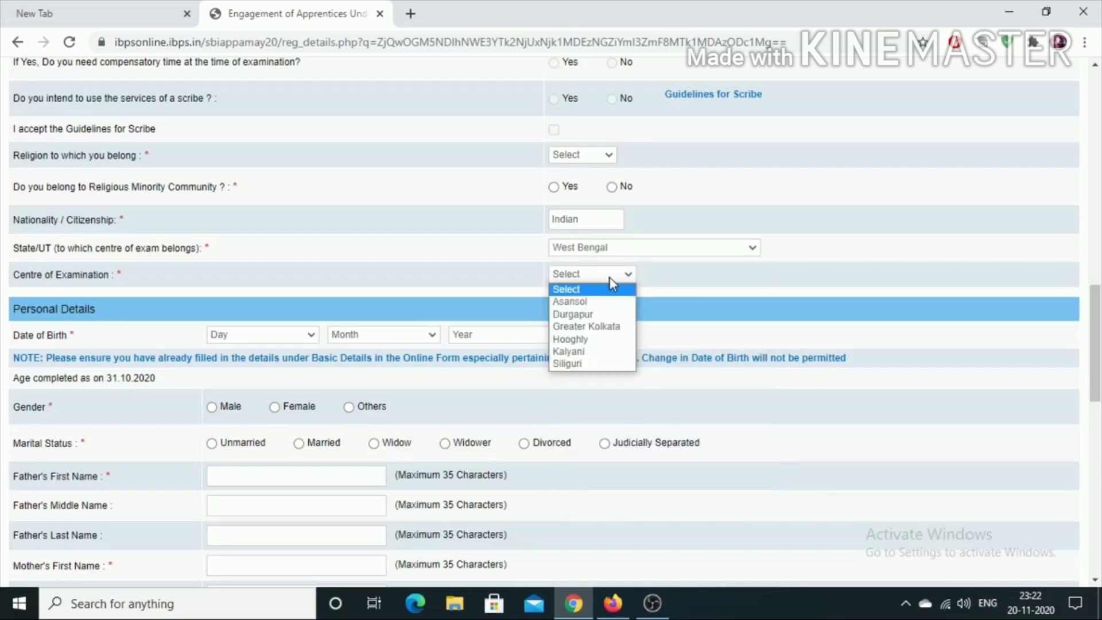
pyautogui.click(594, 327)
# Review the Personal Details fields for date of birth, gender, marital status, family names, and correspondence and permanent addresses.
pyautogui.scroll(-1, 491, 265)
pyautogui.scroll(-1, 271, 258)
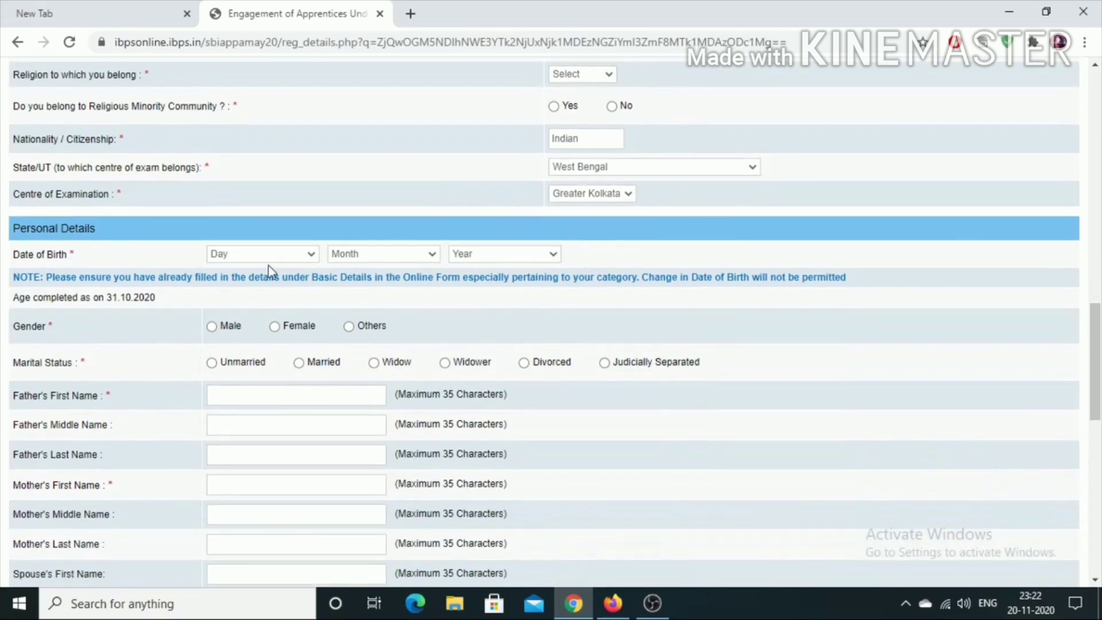
pyautogui.scroll(-1, 260, 254)
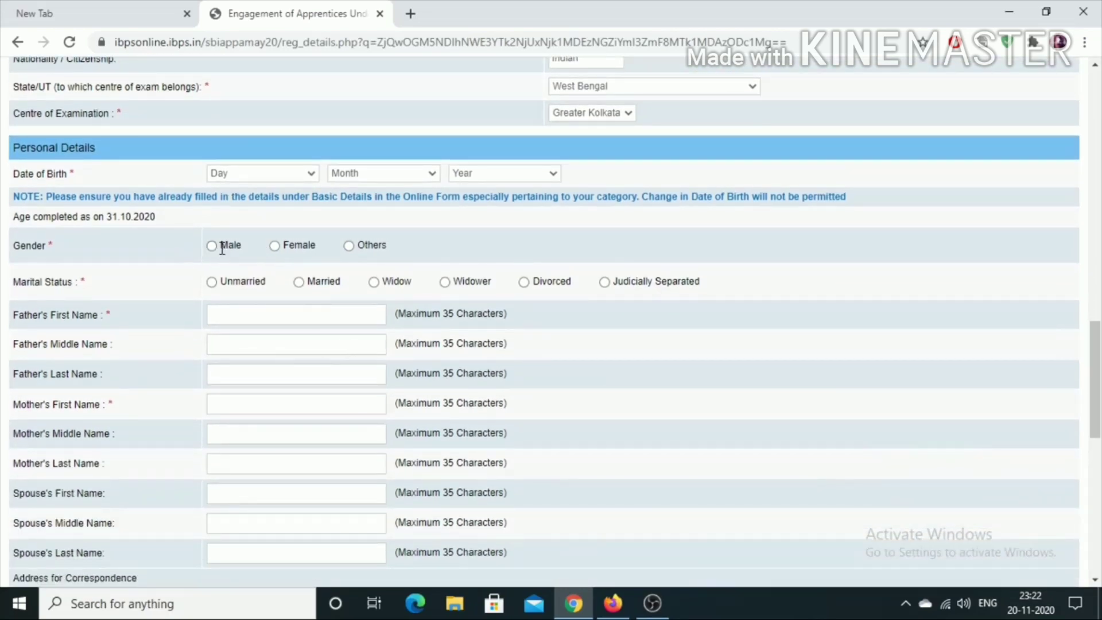
pyautogui.scroll(-1, 205, 280)
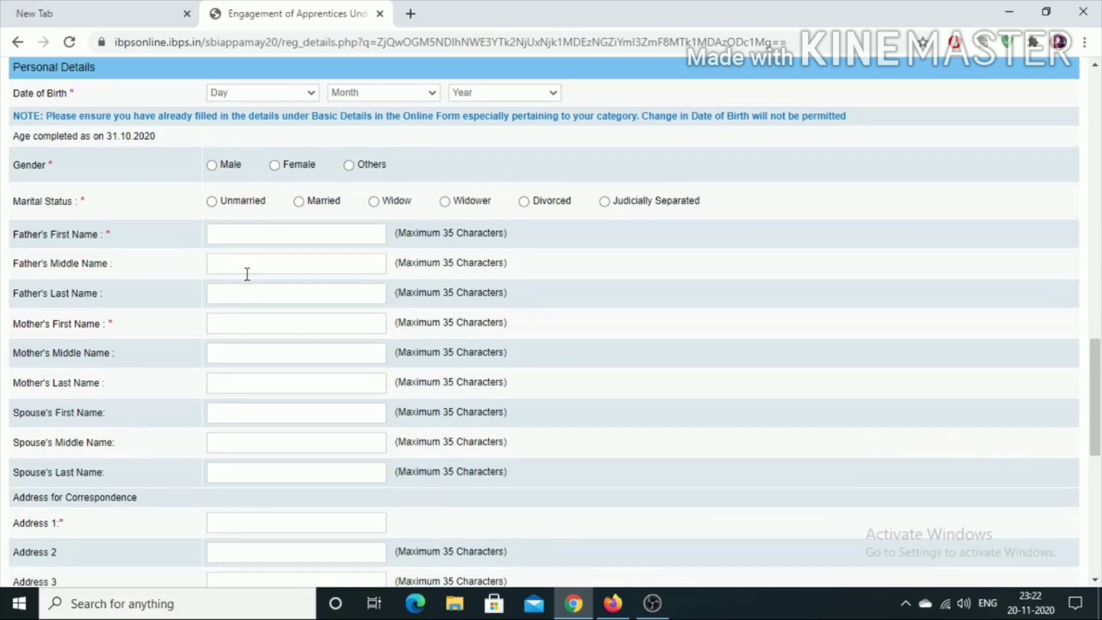
pyautogui.scroll(-1, 248, 294)
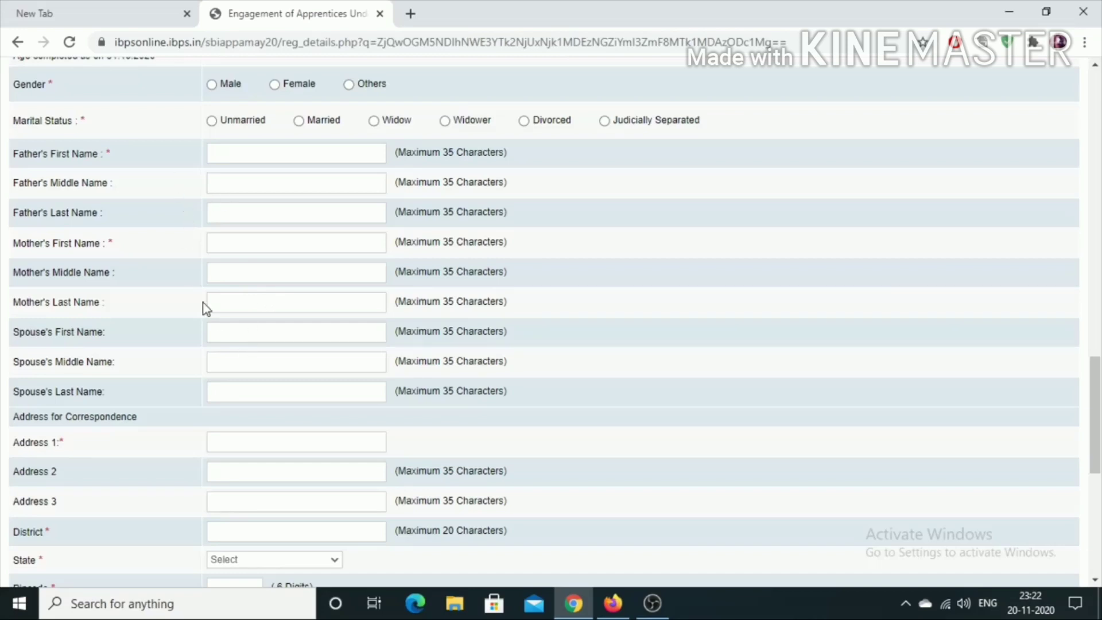
pyautogui.scroll(-1, 440, 332)
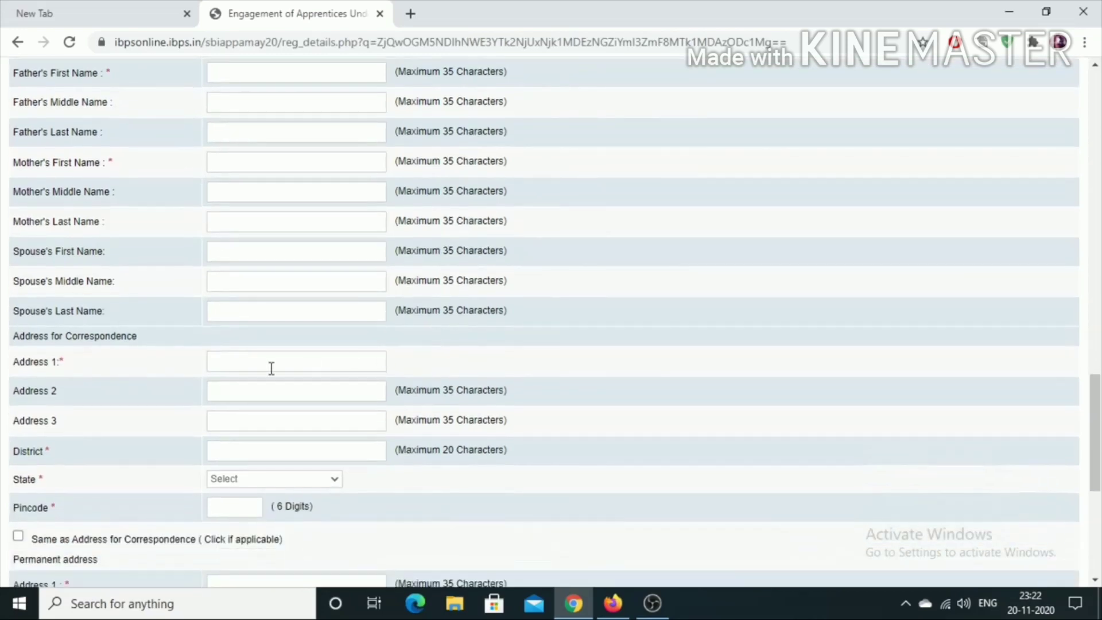
pyautogui.scroll(-1, 304, 333)
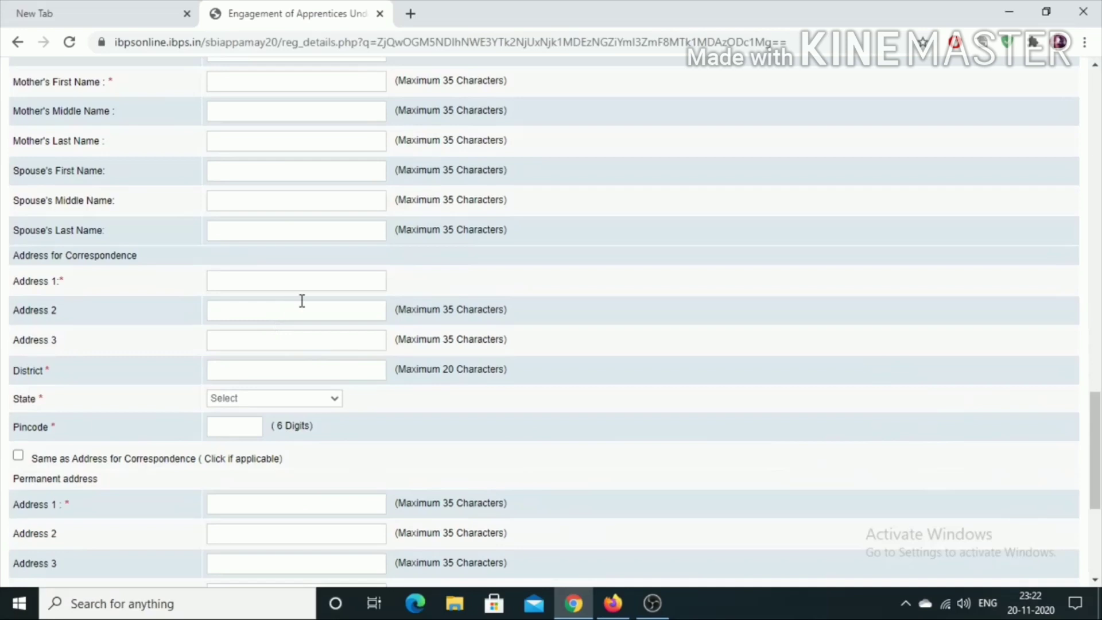
pyautogui.scroll(-1, 300, 300)
pyautogui.scroll(-1, 302, 300)
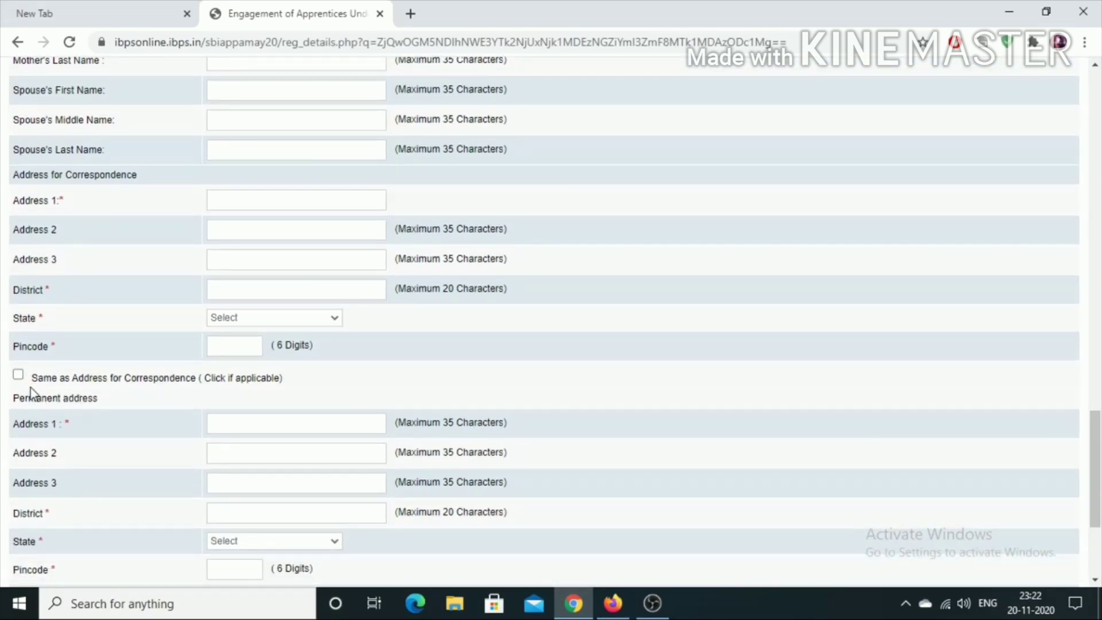
# Review the same-address option, permanent address and GST invoicing fields, and save the basic details to continue to the qualification page.
pyautogui.click(18, 374)
pyautogui.click(17, 374)
pyautogui.scroll(-2, 320, 388)
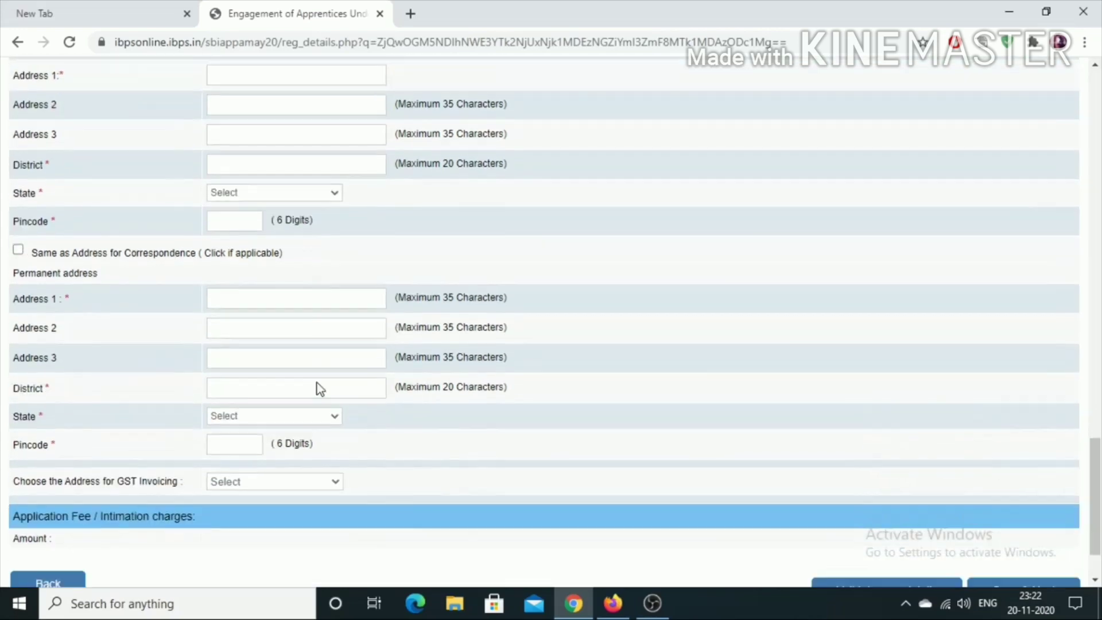
pyautogui.scroll(-2, 319, 388)
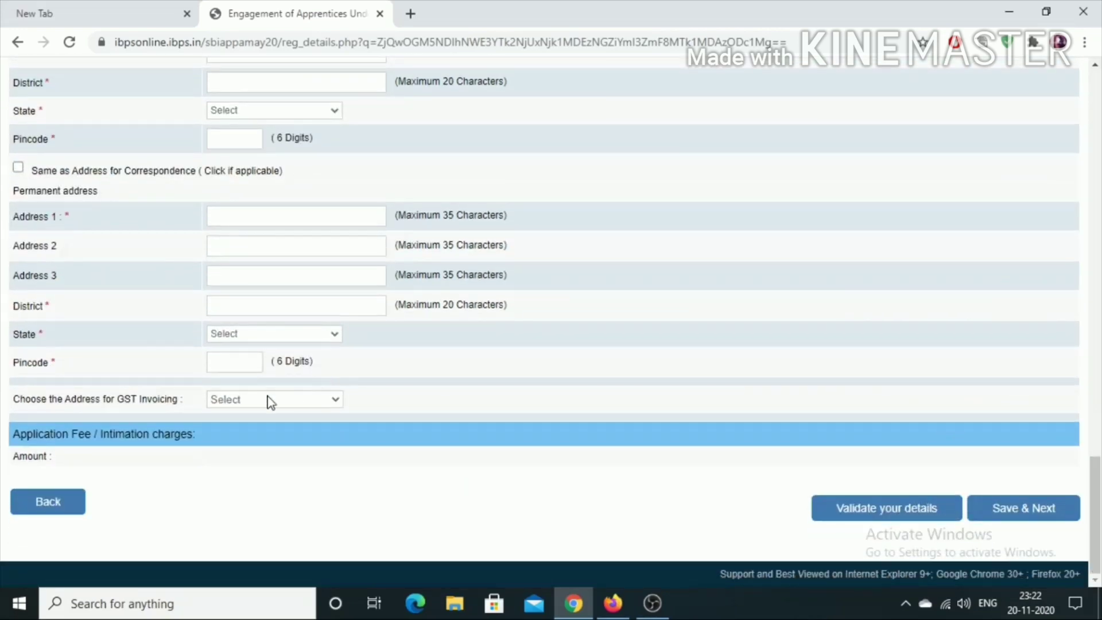
pyautogui.click(1009, 518)
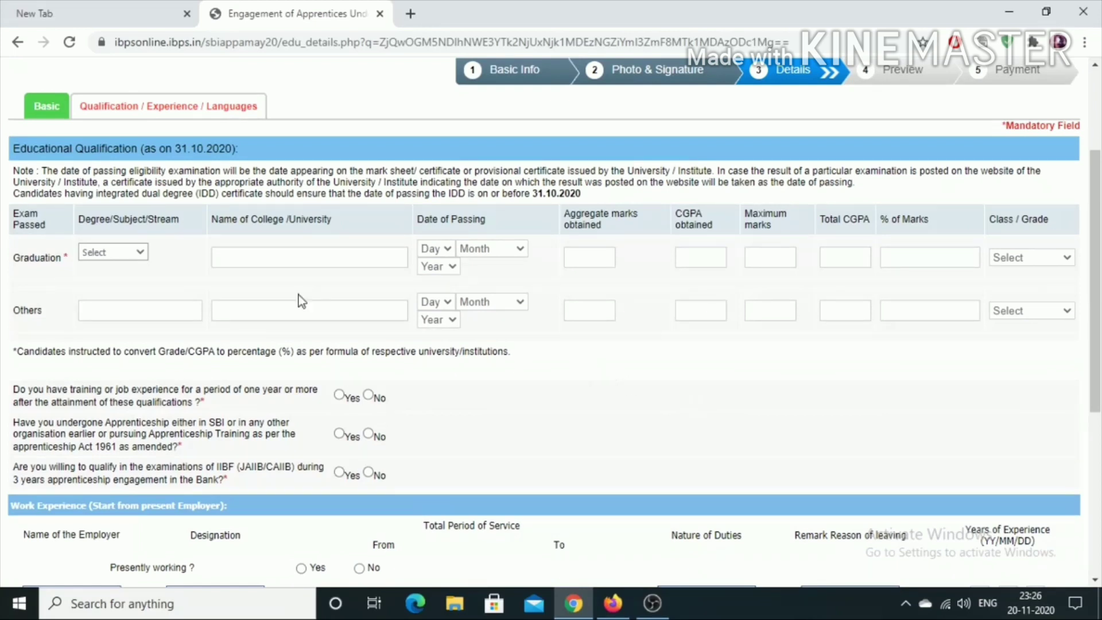
# Review the Educational Qualification fields, including the graduation stream options, college name, marks and class/grade choices.
pyautogui.click(142, 253)
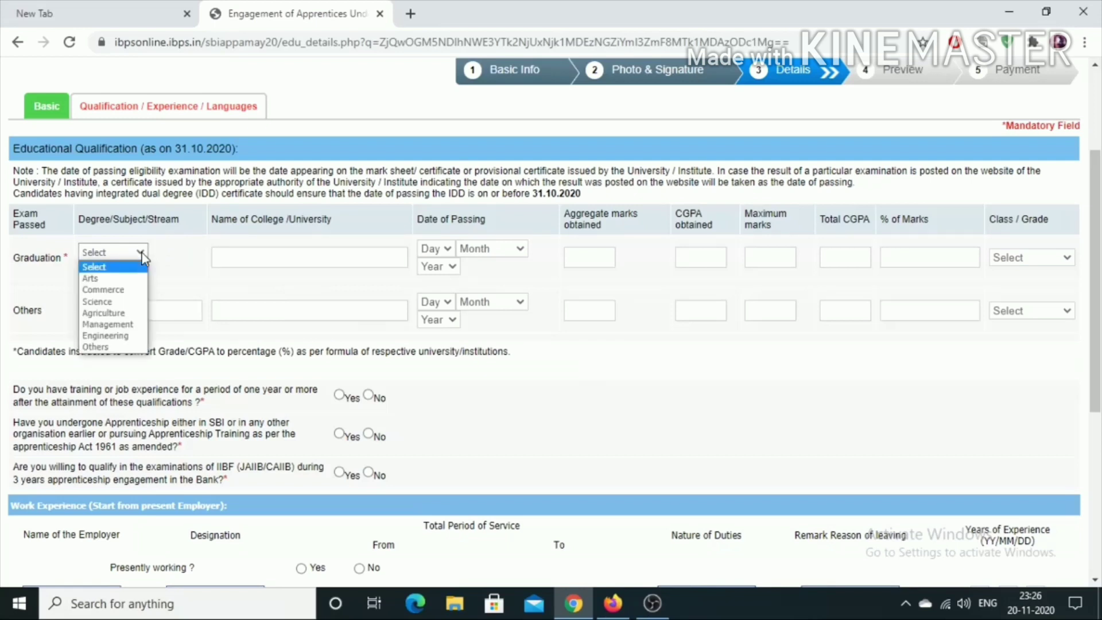
pyautogui.click(141, 253)
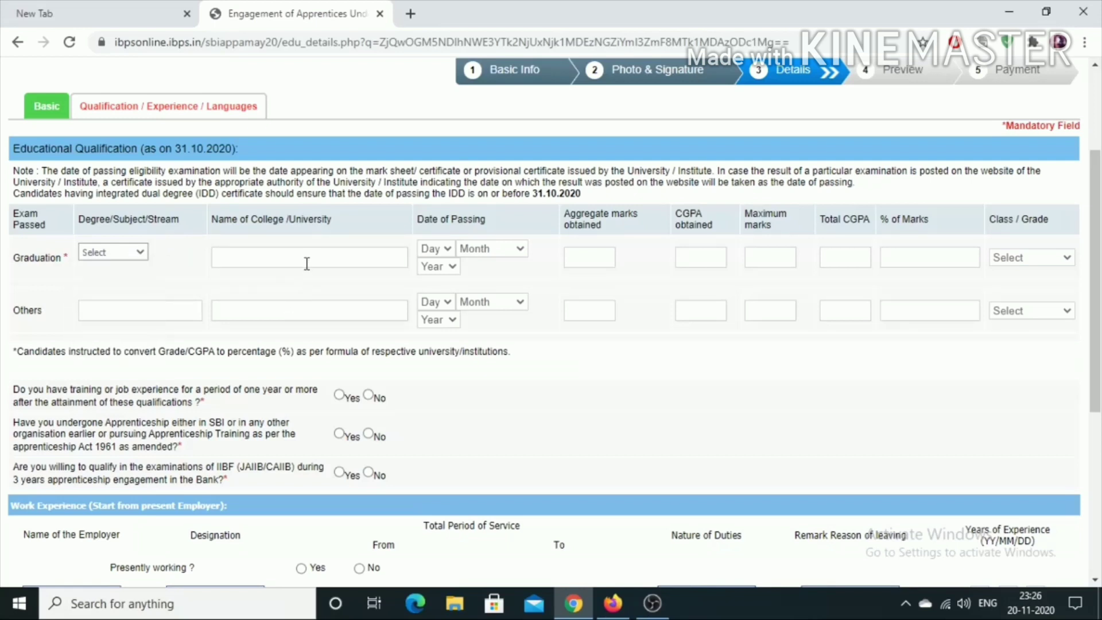
pyautogui.click(354, 303)
pyautogui.click(606, 266)
pyautogui.click(1027, 257)
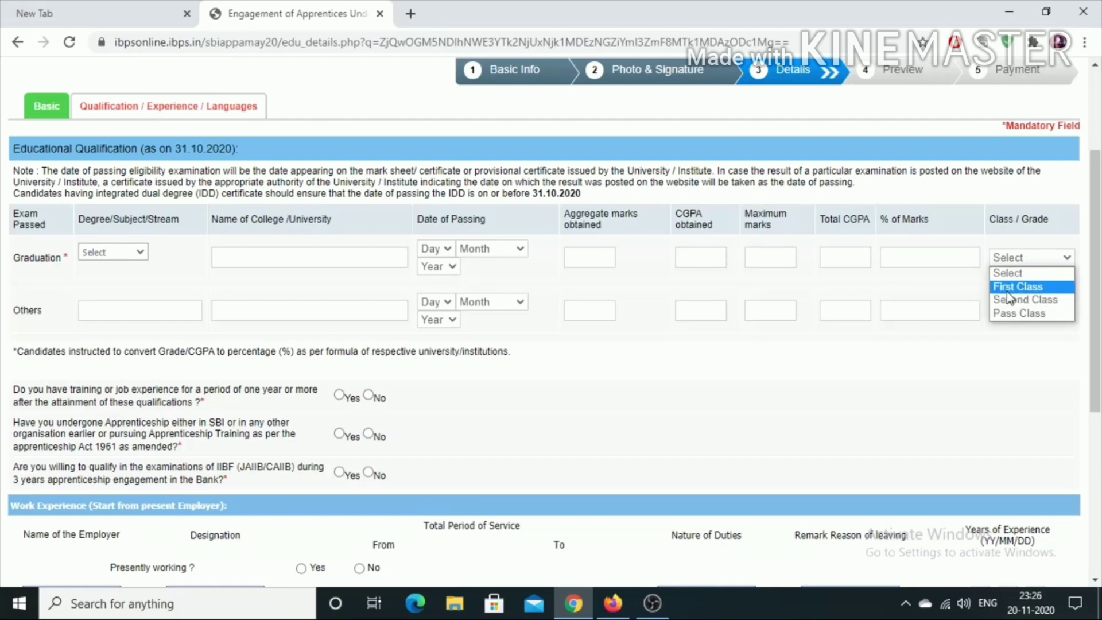
pyautogui.click(975, 334)
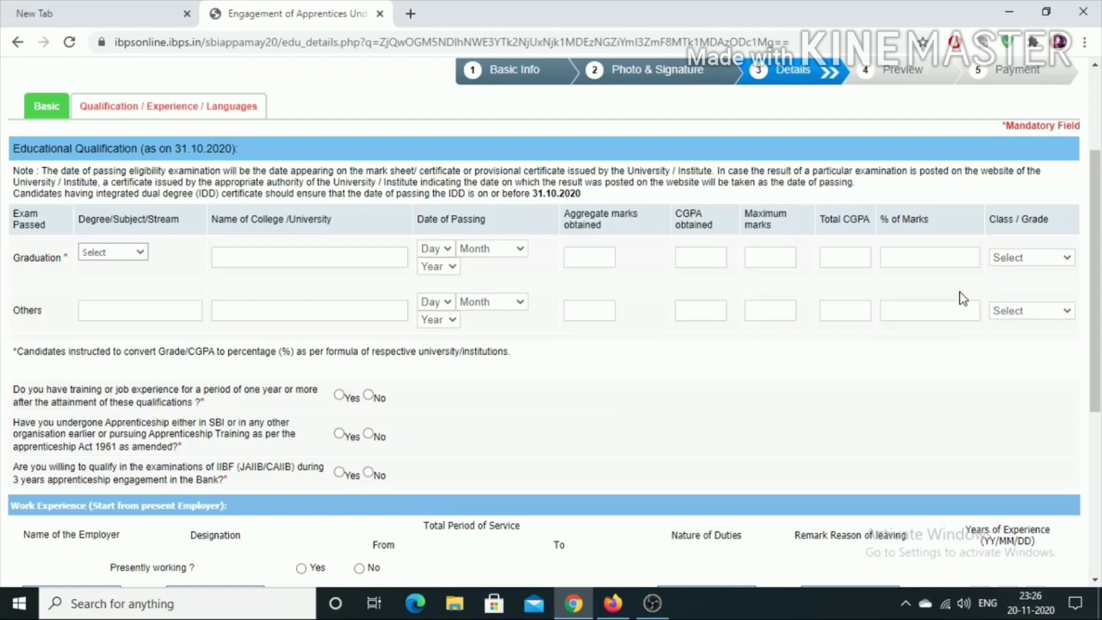
# Set Presently working to No in the Work Experience section.
pyautogui.scroll(-1, 430, 368)
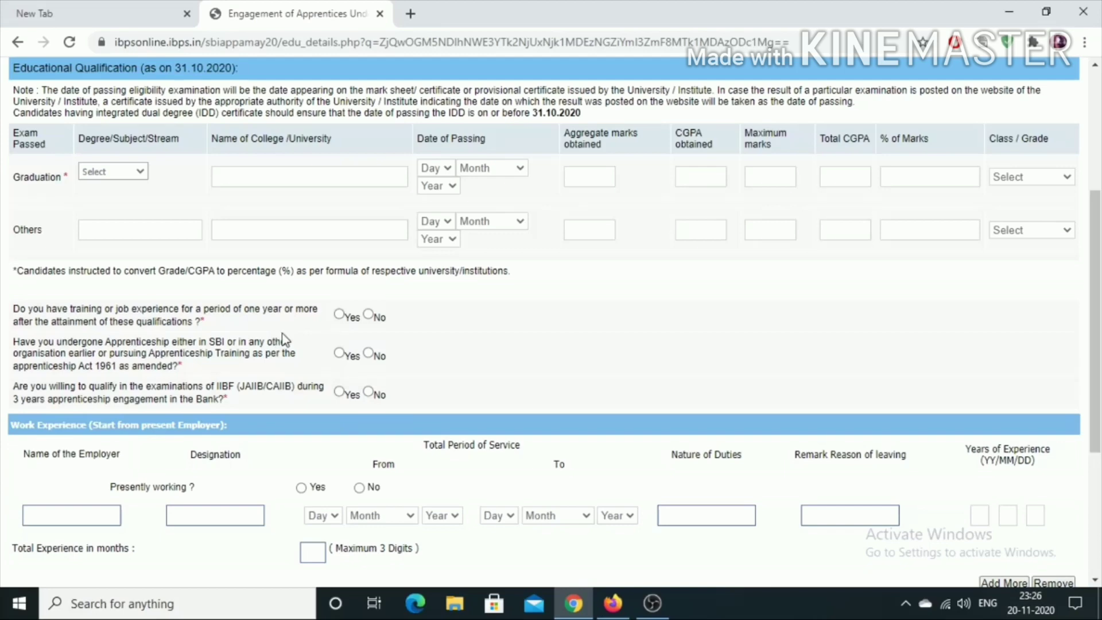
pyautogui.scroll(-2, 283, 332)
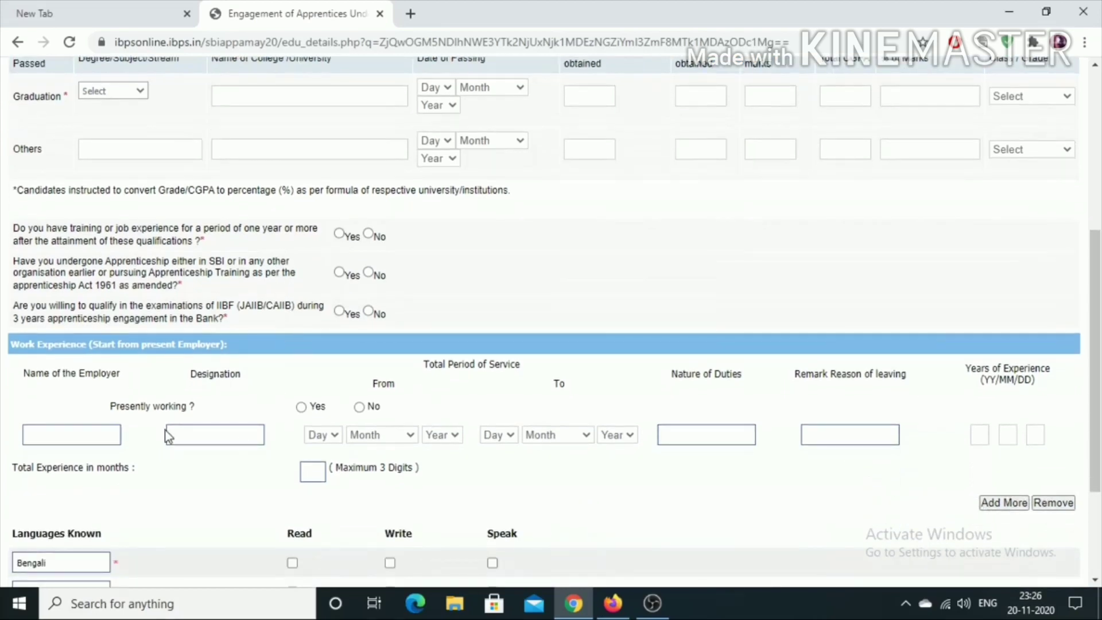
pyautogui.scroll(-1, 168, 431)
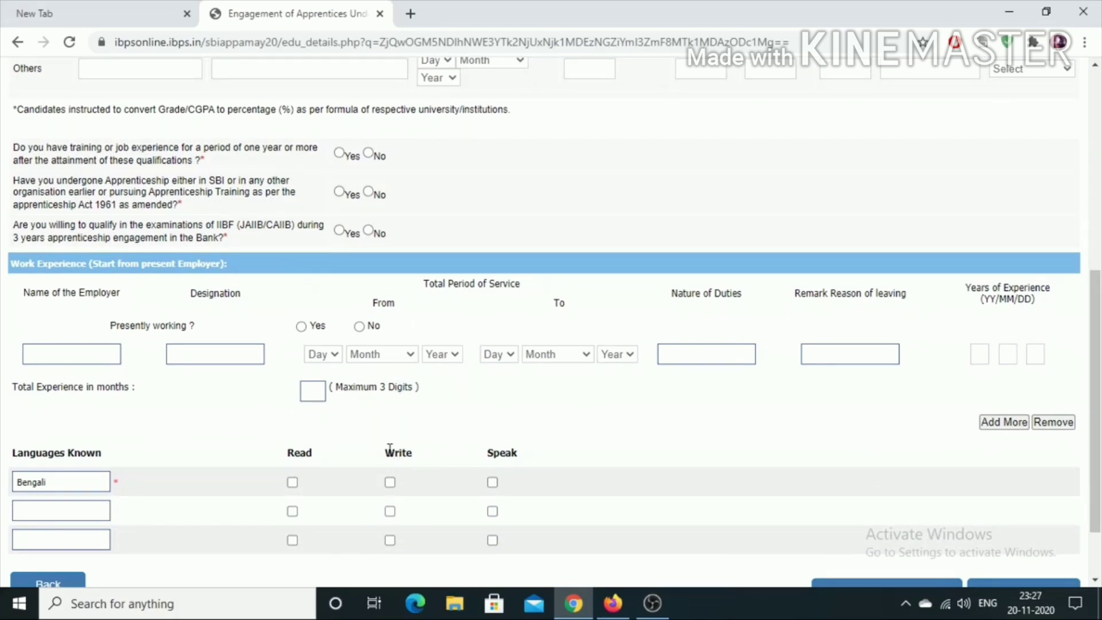
pyautogui.click(360, 328)
# Mark Bengali as a language read, written and spoken, and save the qualification details to continue to the preview.
pyautogui.scroll(-2, 437, 321)
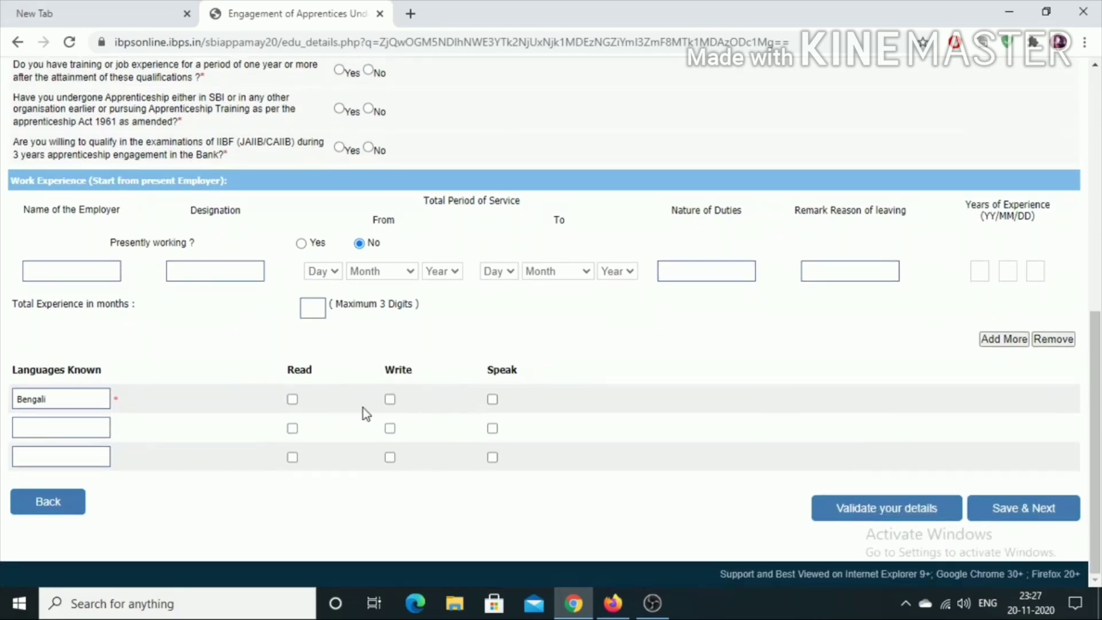
pyautogui.click(292, 400)
pyautogui.click(389, 400)
pyautogui.click(492, 399)
pyautogui.scroll(3, 478, 451)
pyautogui.scroll(-3, 482, 453)
pyautogui.click(1020, 508)
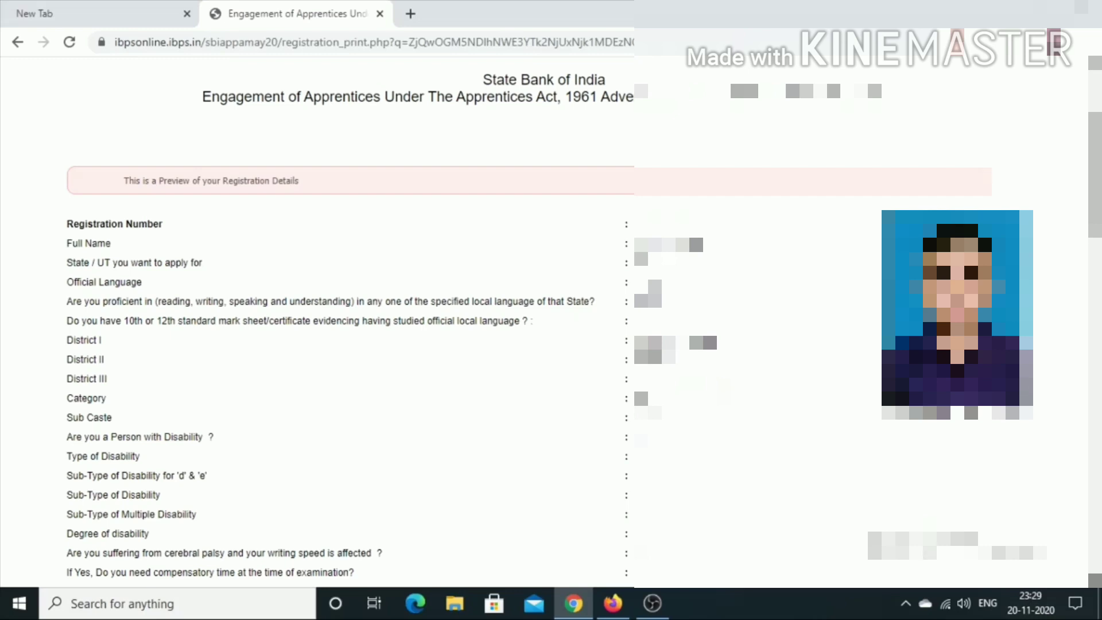
# Review the registration preview down to the declaration and reload the page.
pyautogui.scroll(-20, 551, 310)
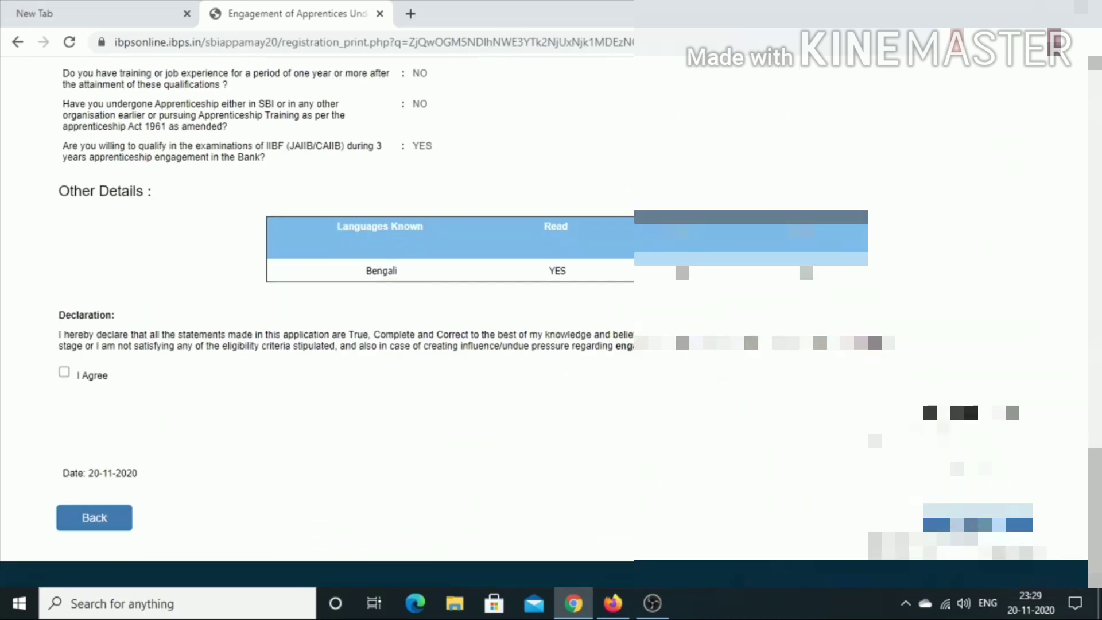
pyautogui.press('F5')
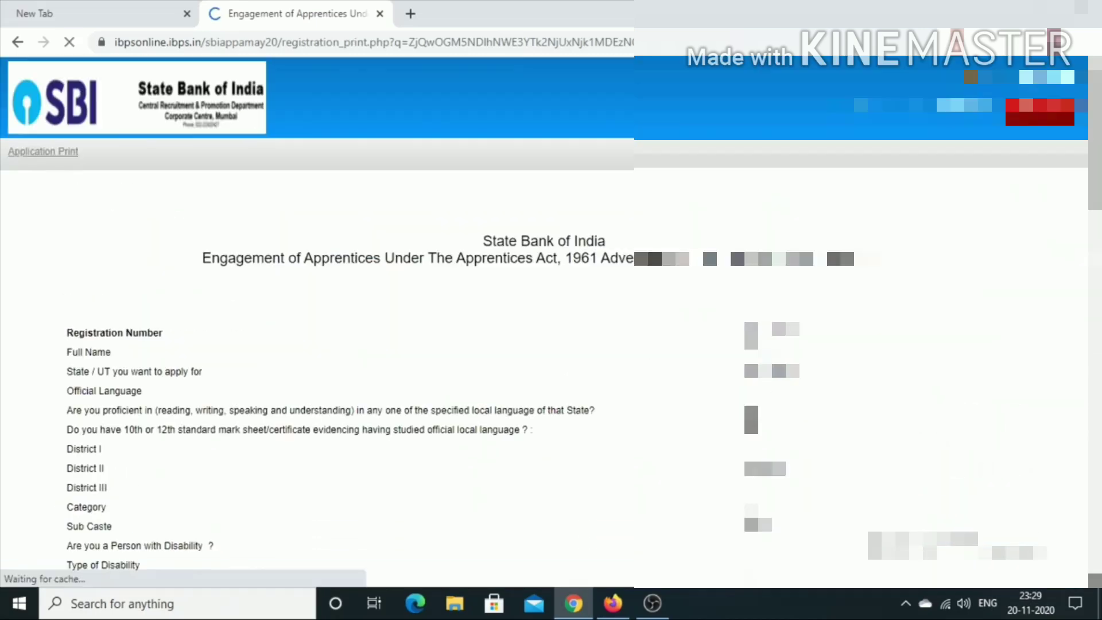